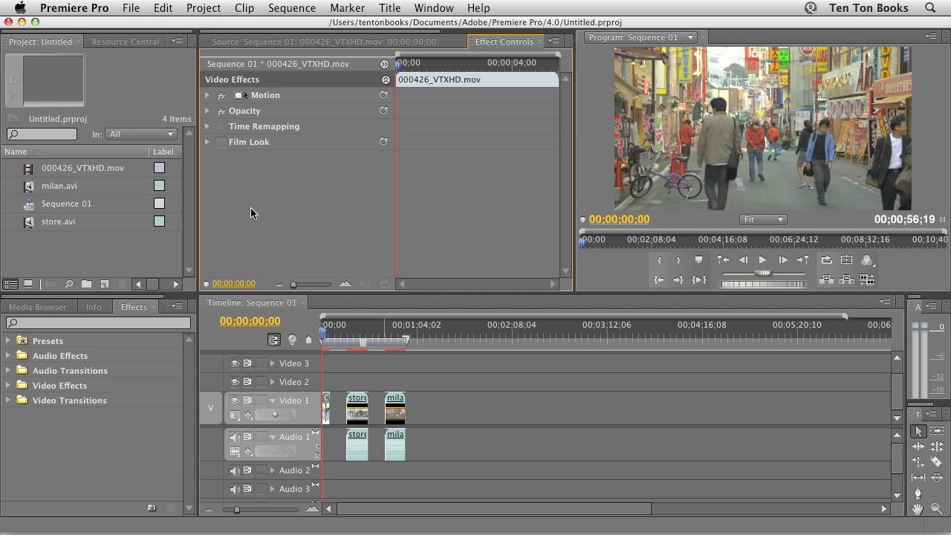
Step: Expand the Film Look effect's settings on the 000426_VTXHD.mov clip and set Diffusion to 1.91
click(207, 143)
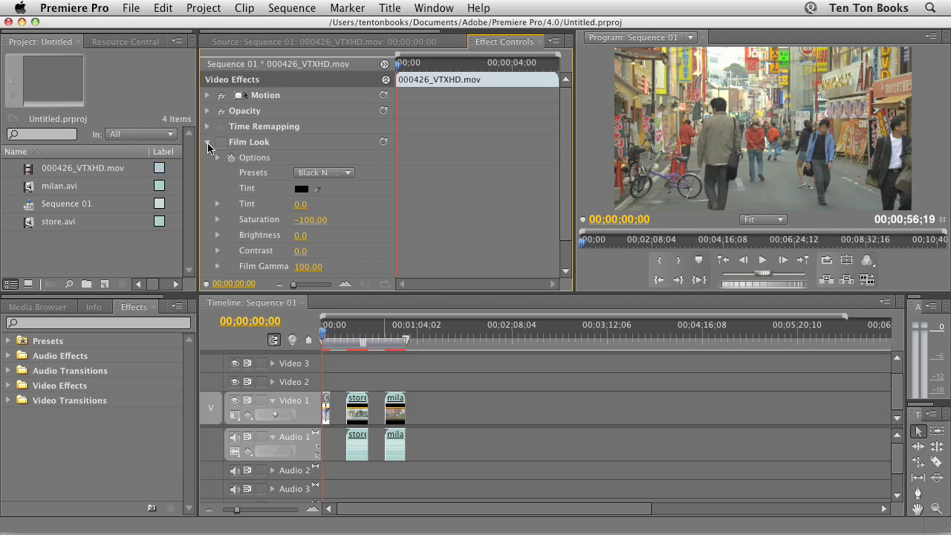
scroll(503, 220, down, 2)
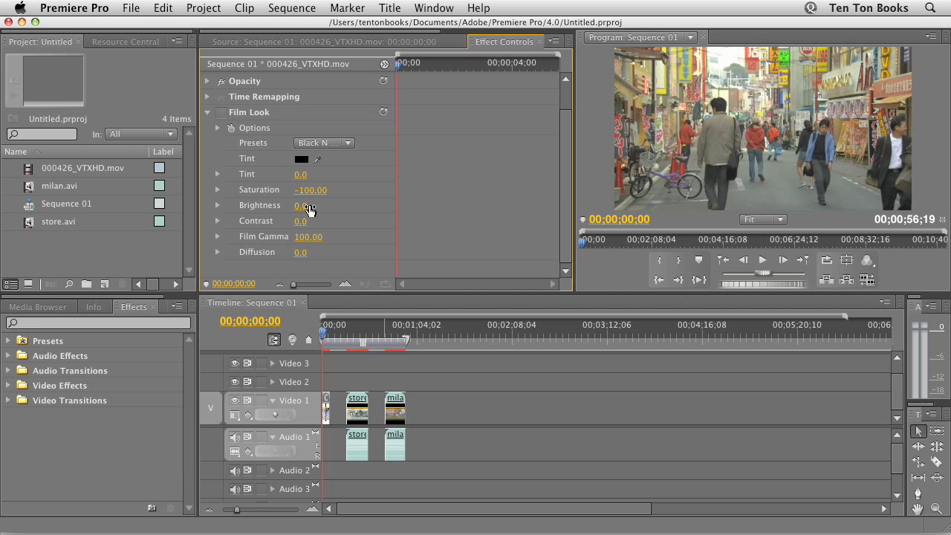
click(218, 254)
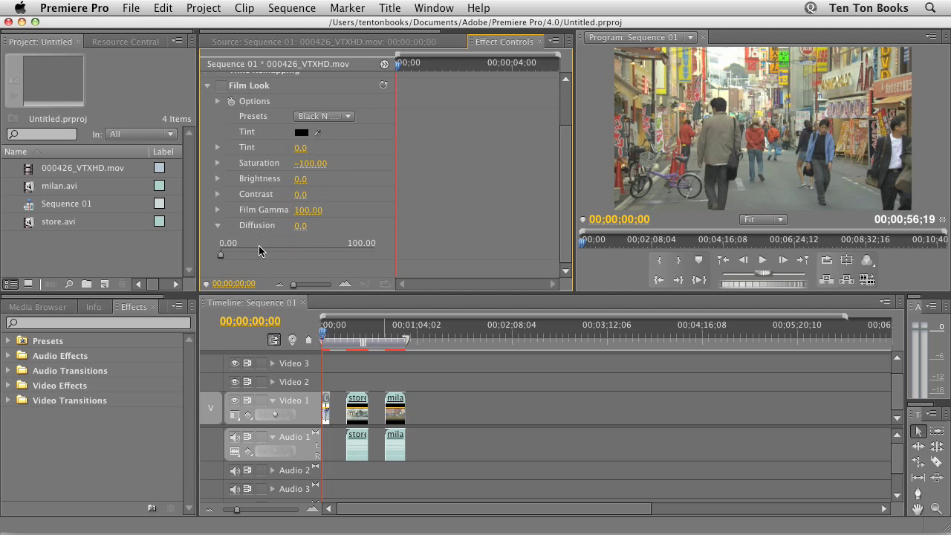
mouse_move(223, 258)
mouse_down()
mouse_move(241, 259)
mouse_move(227, 257)
mouse_up()
click(217, 225)
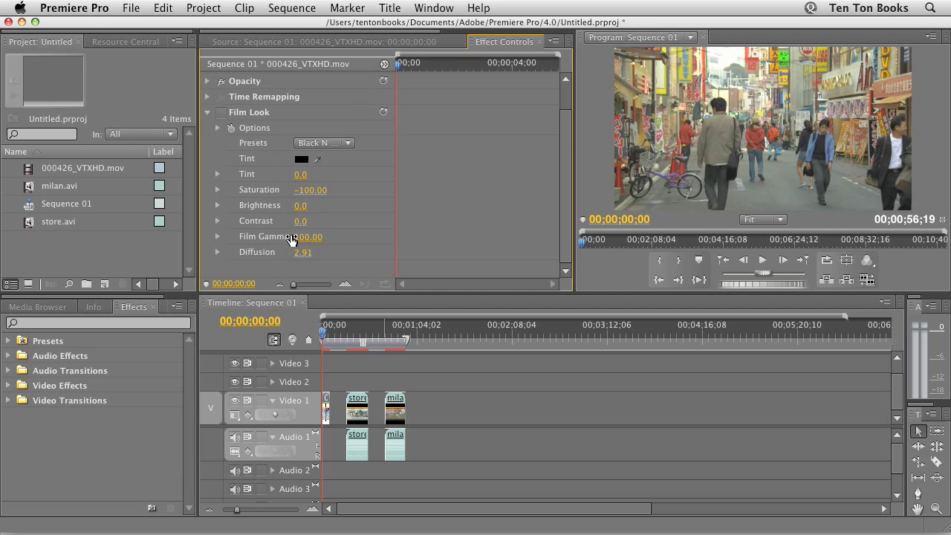
mouse_move(295, 257)
mouse_down()
mouse_move(342, 262)
mouse_move(305, 257)
mouse_up()
click(305, 257)
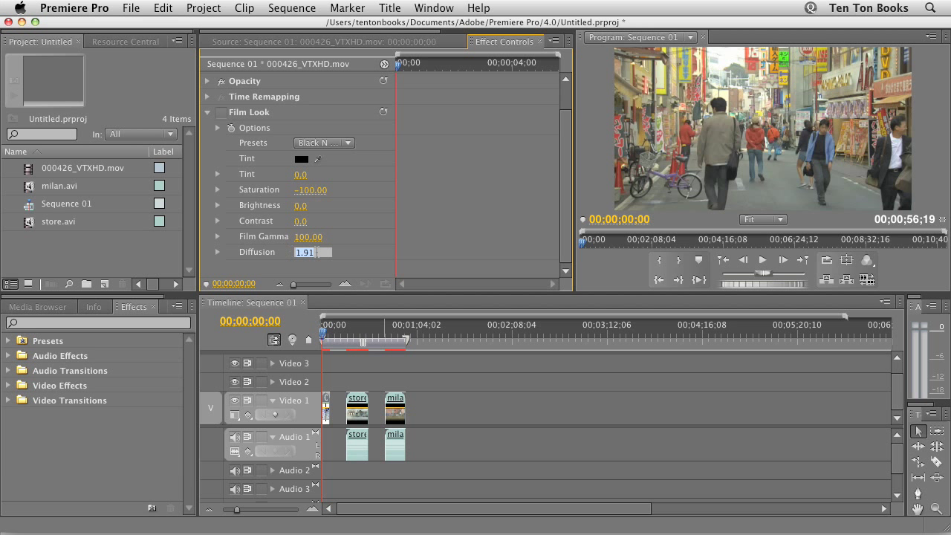
click(359, 257)
Step: Look through the available Film Look presets and enable the Film Look effect on the clip
click(350, 145)
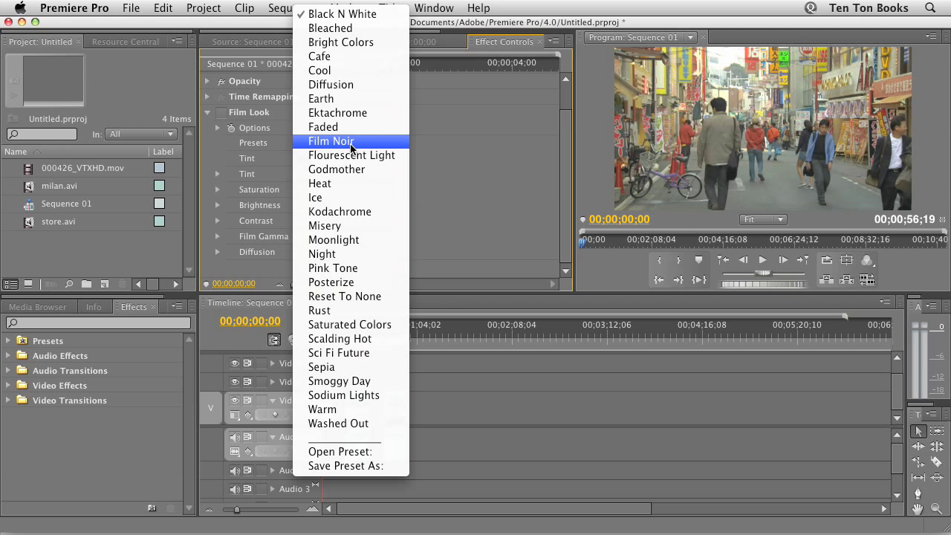
click(428, 164)
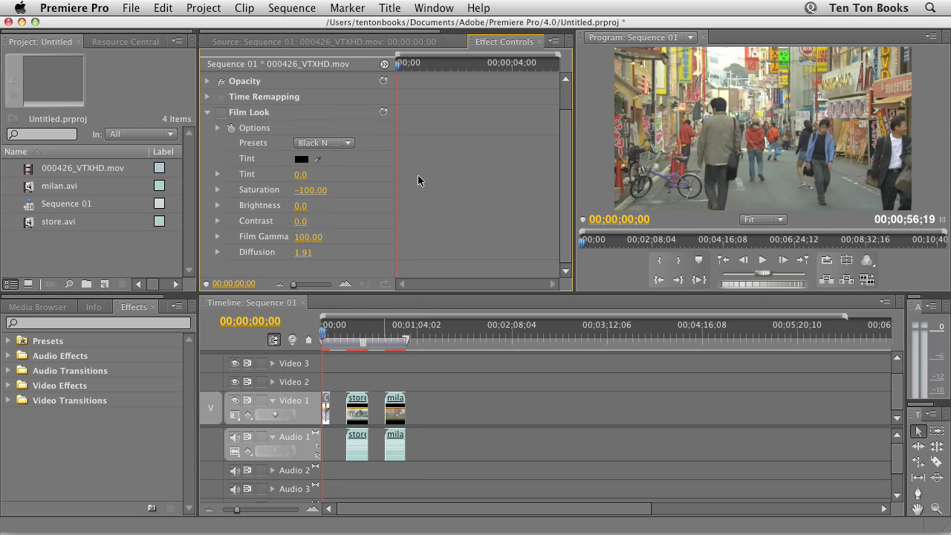
click(222, 113)
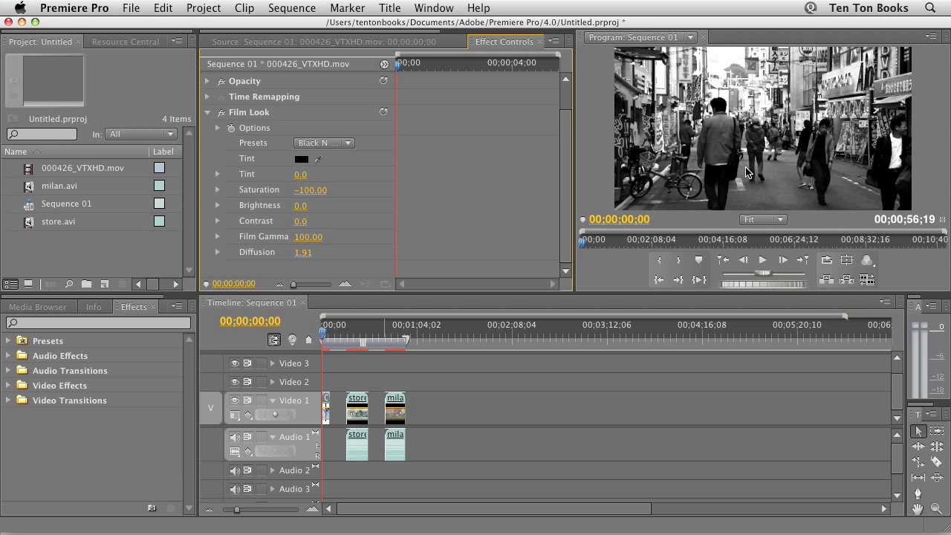
Step: Try the Cool preset and the Moonlight preset on the Film Look effect
click(352, 143)
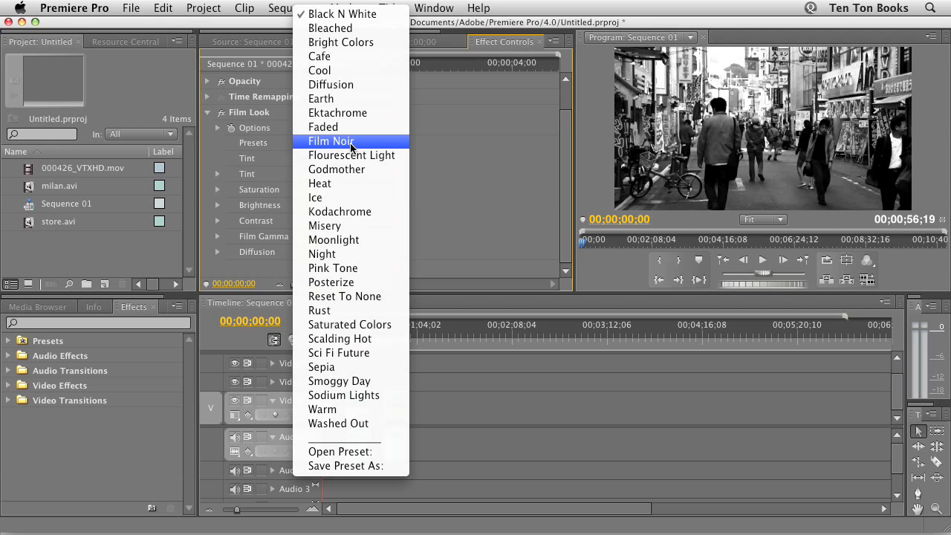
click(346, 71)
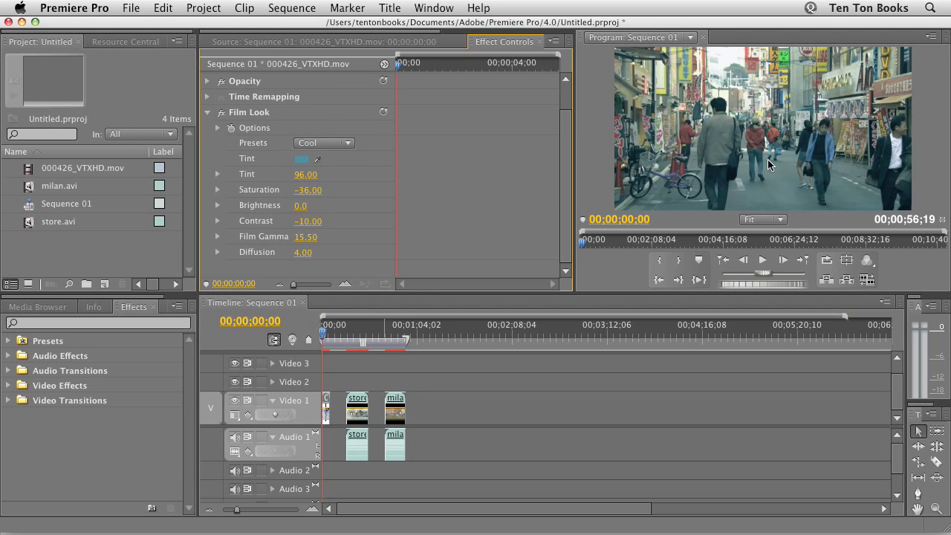
click(350, 143)
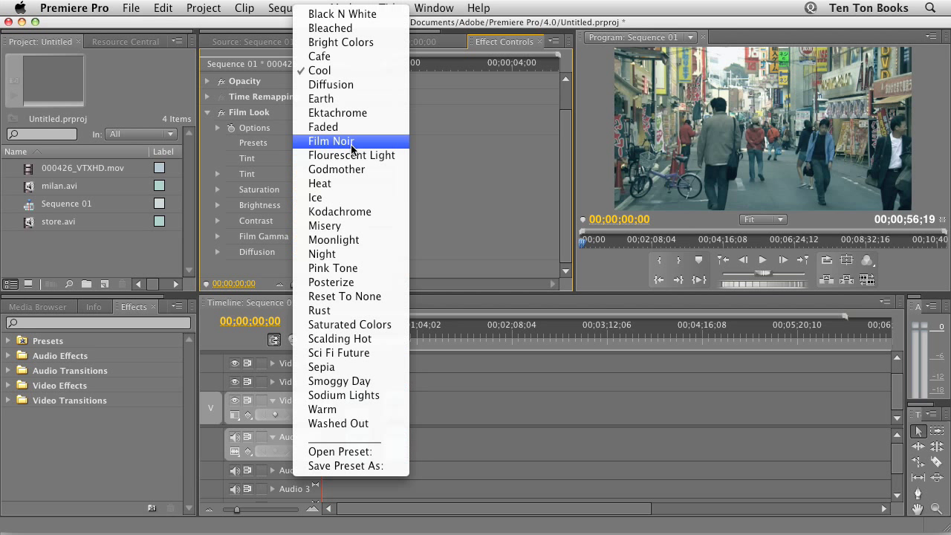
click(364, 240)
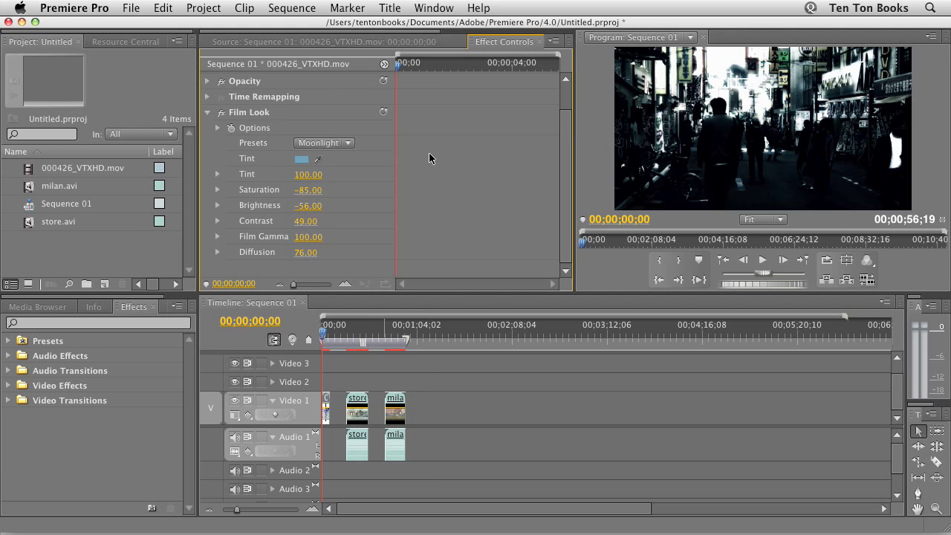
Step: Choose the Black N White preset for Film Look and turn the effect on
click(348, 143)
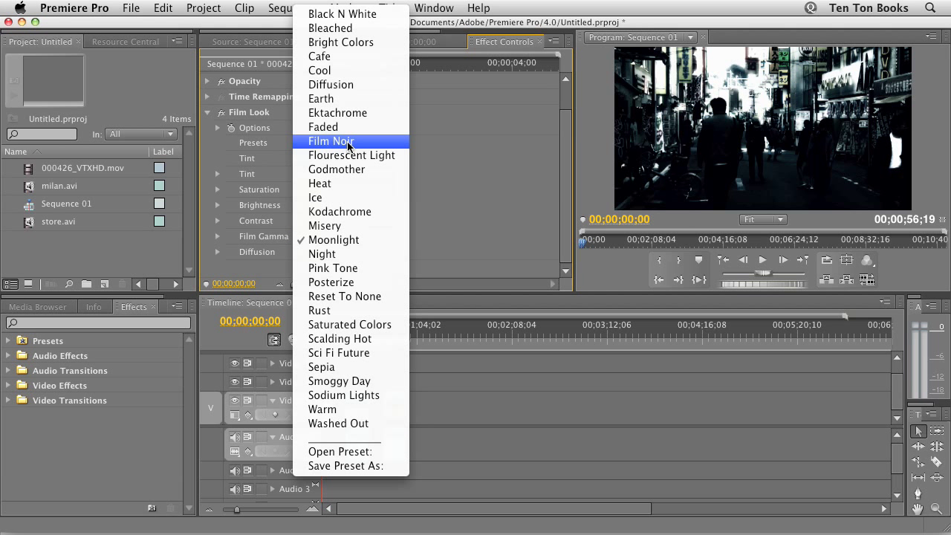
click(342, 14)
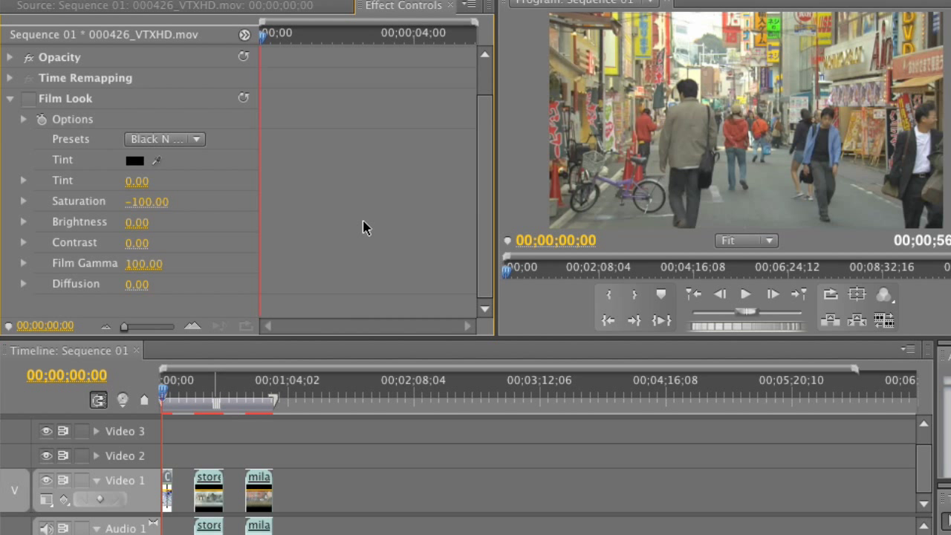
click(30, 98)
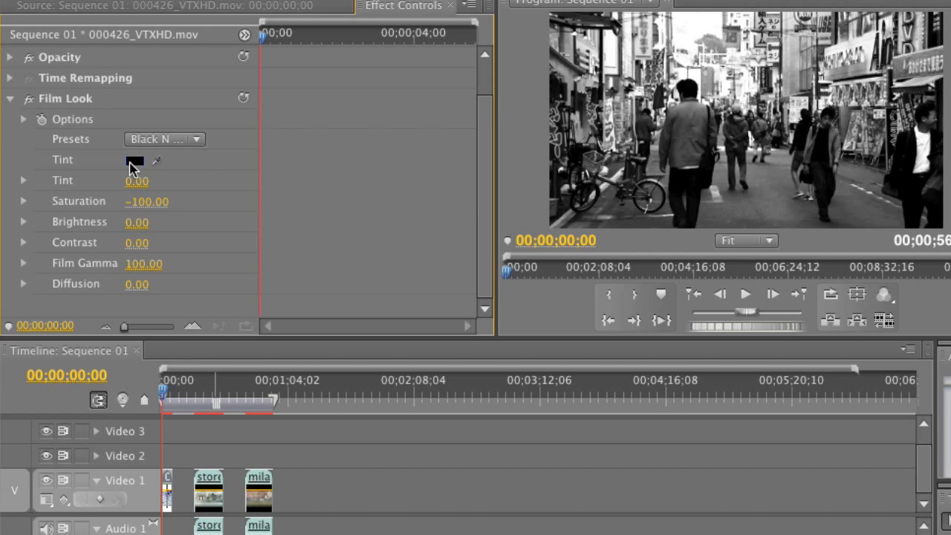
Step: Set the Film Look tint color to orange EC650A with a hue of 24°
click(134, 167)
drag(185, 166, 157, 77)
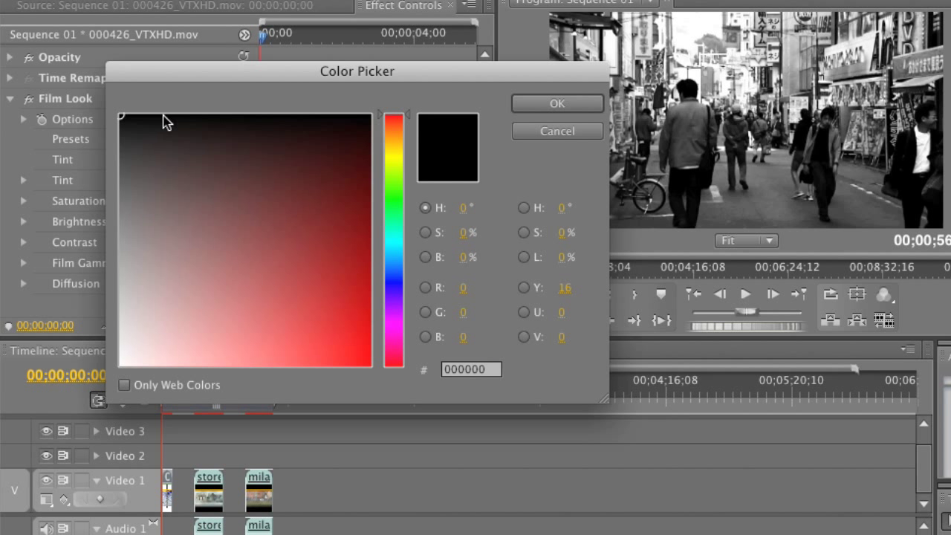
click(408, 123)
mouse_move(408, 123)
mouse_down()
mouse_move(406, 146)
mouse_move(408, 131)
mouse_up()
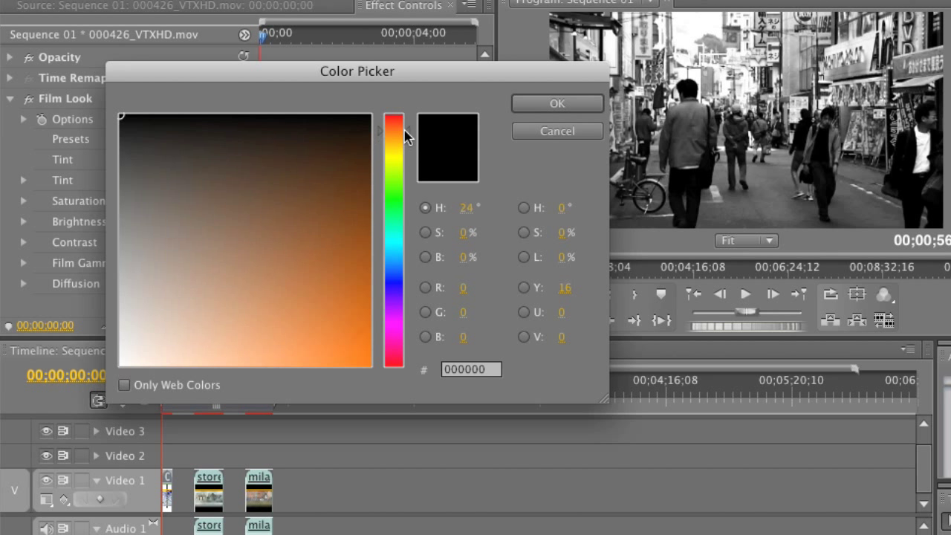
click(355, 329)
drag(355, 328, 359, 350)
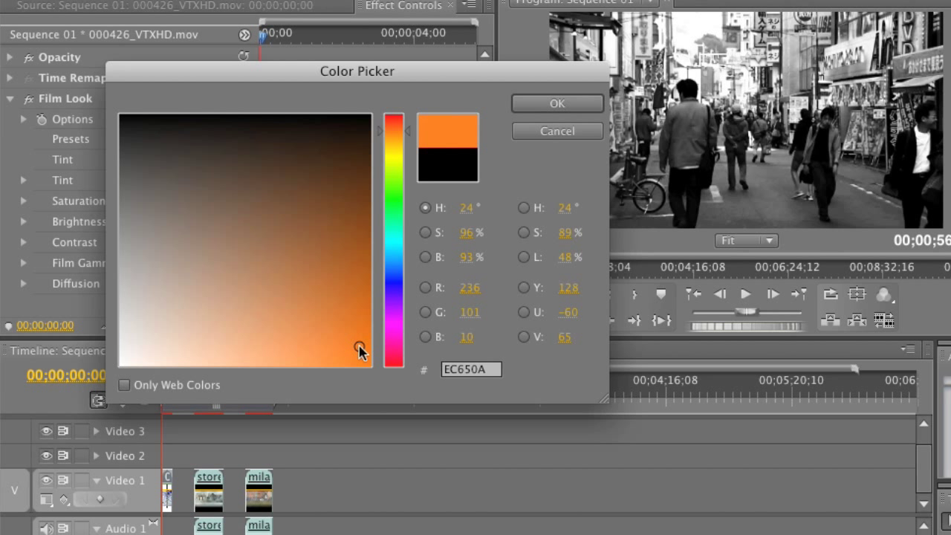
click(530, 107)
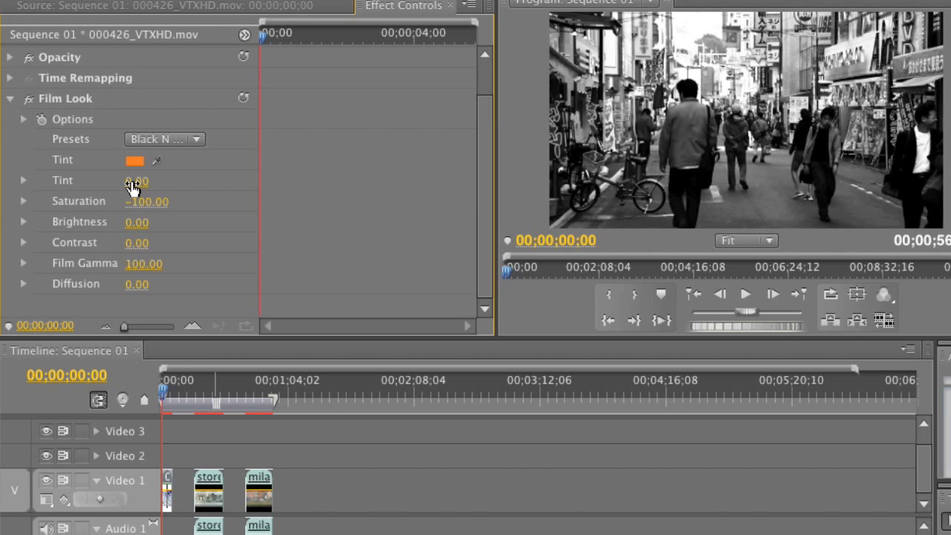
Step: Try Tint amounts of 73 and -52 on the Film Look effect
drag(130, 188, 131, 187)
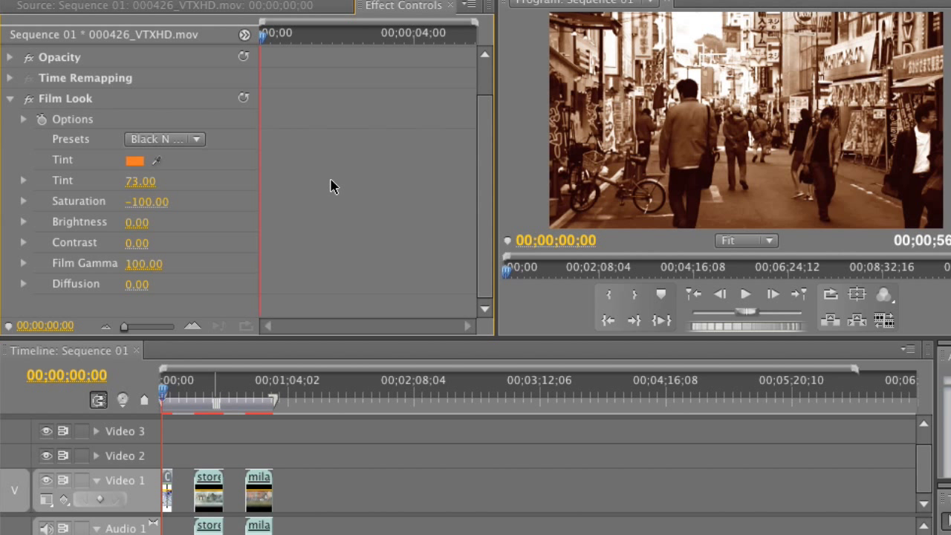
drag(153, 185, 153, 186)
drag(152, 184, 152, 185)
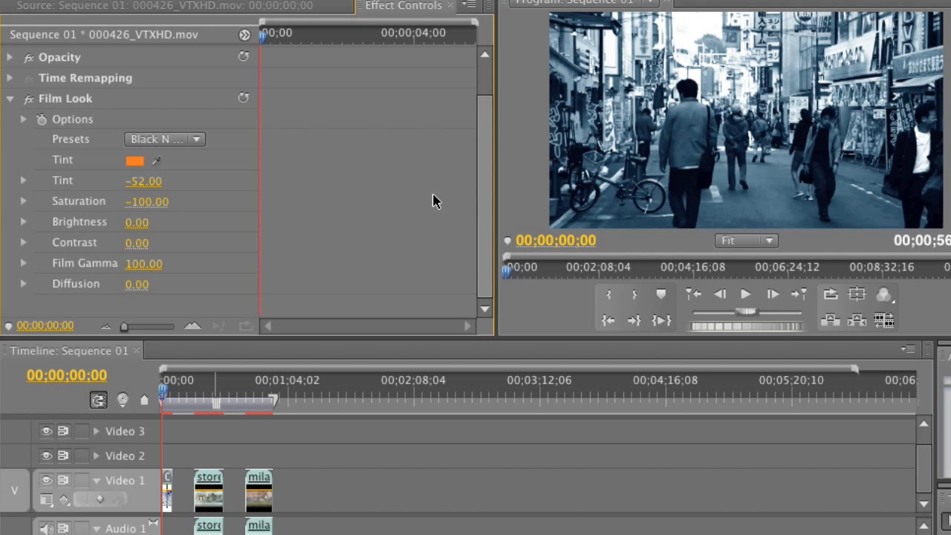
Step: Set the Film Look effect's Tint amount to 20
click(136, 183)
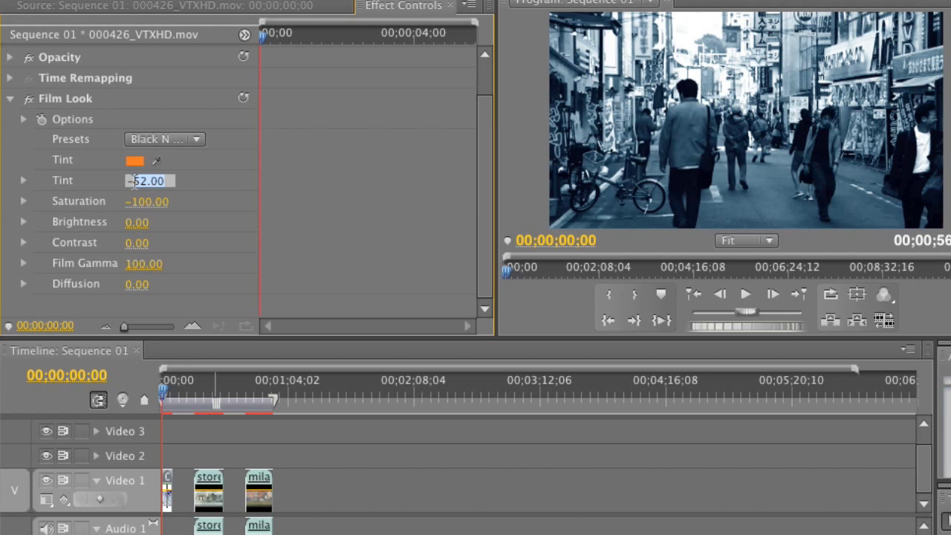
text(20)
key(Return)
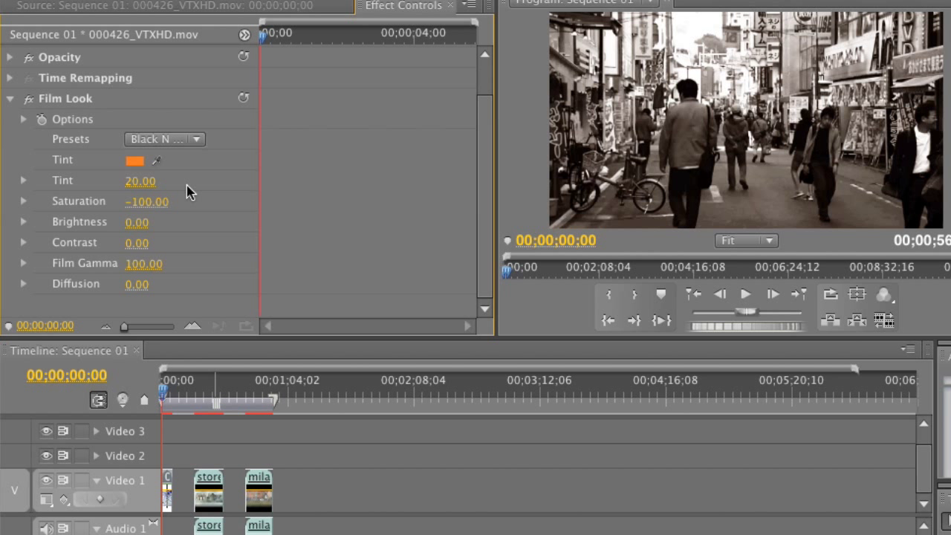
Step: Try higher Saturation values on the Film Look effect and return it to -100
drag(134, 207, 134, 206)
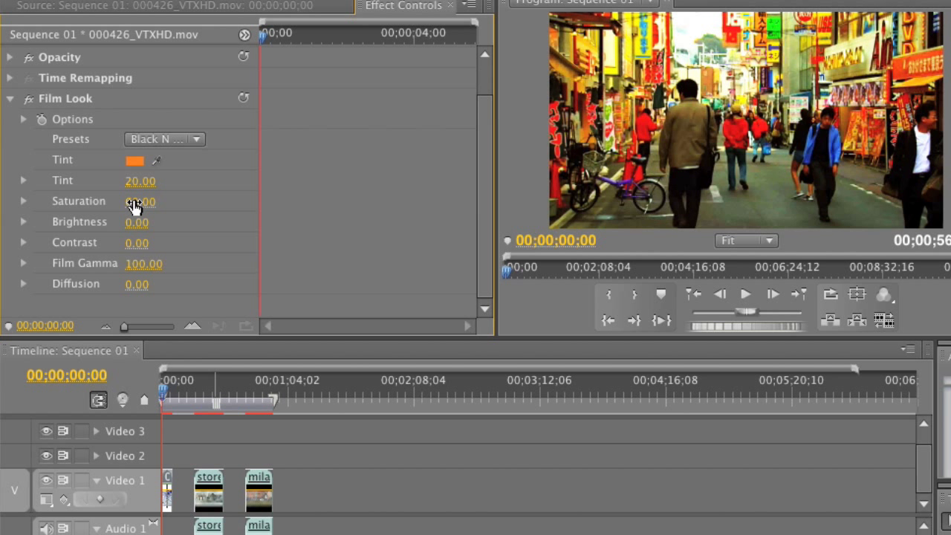
drag(133, 207, 133, 206)
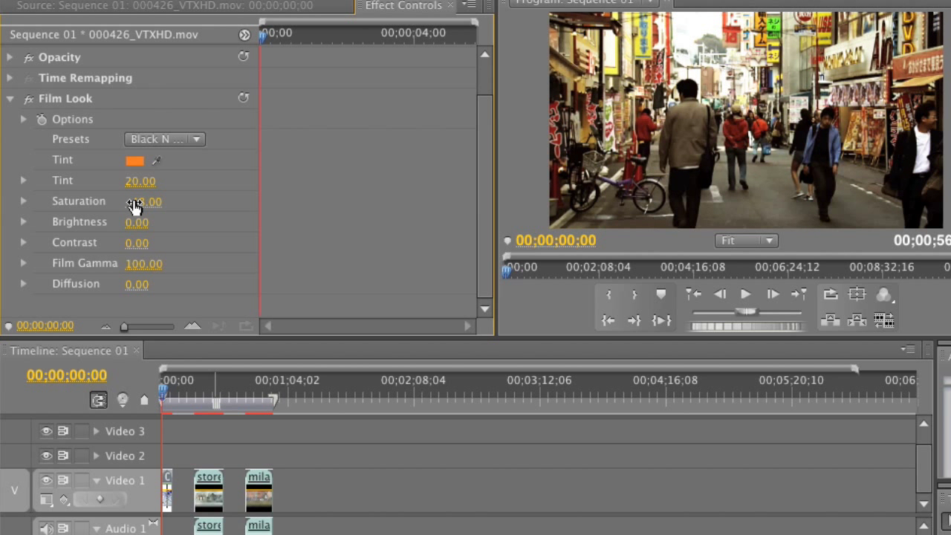
drag(134, 206, 134, 206)
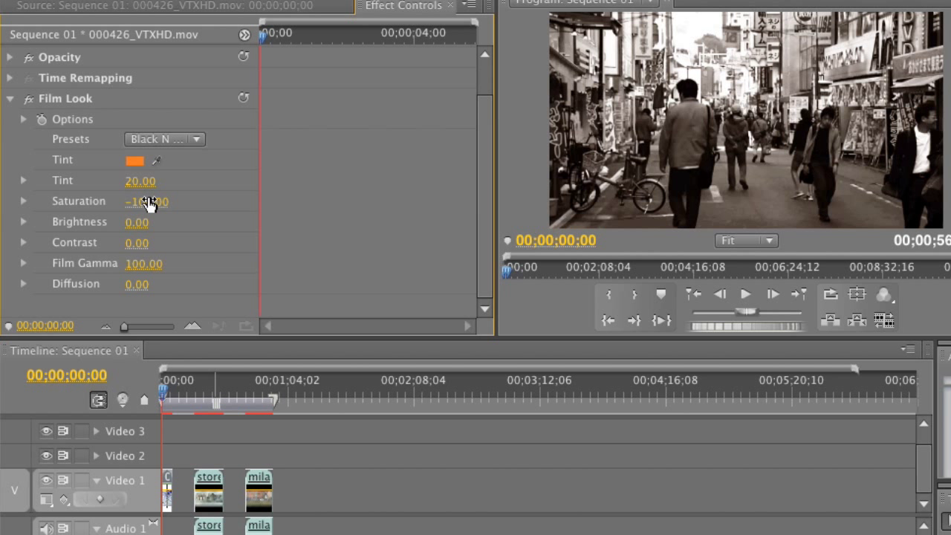
Step: Try a Saturation of 28.16 with the effect's slider, and settle on -40.78
click(25, 201)
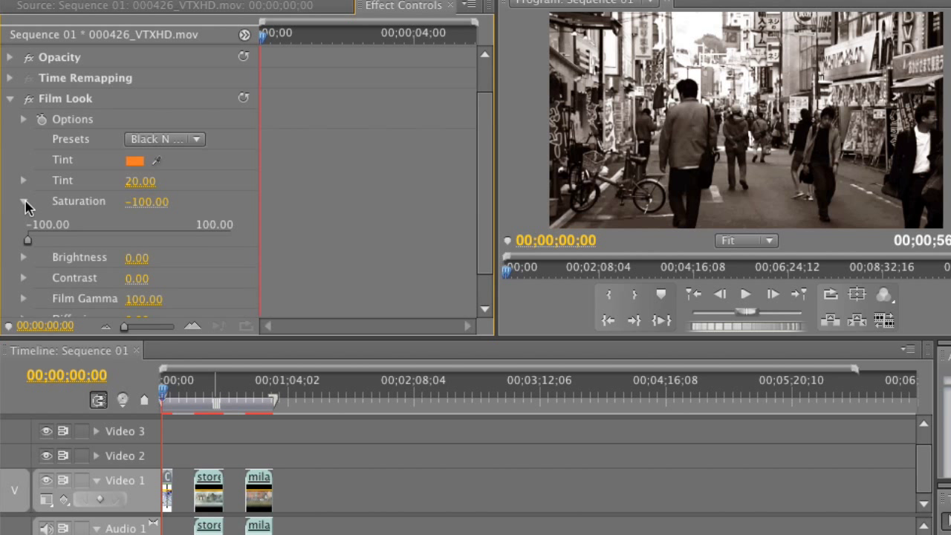
drag(27, 240, 158, 249)
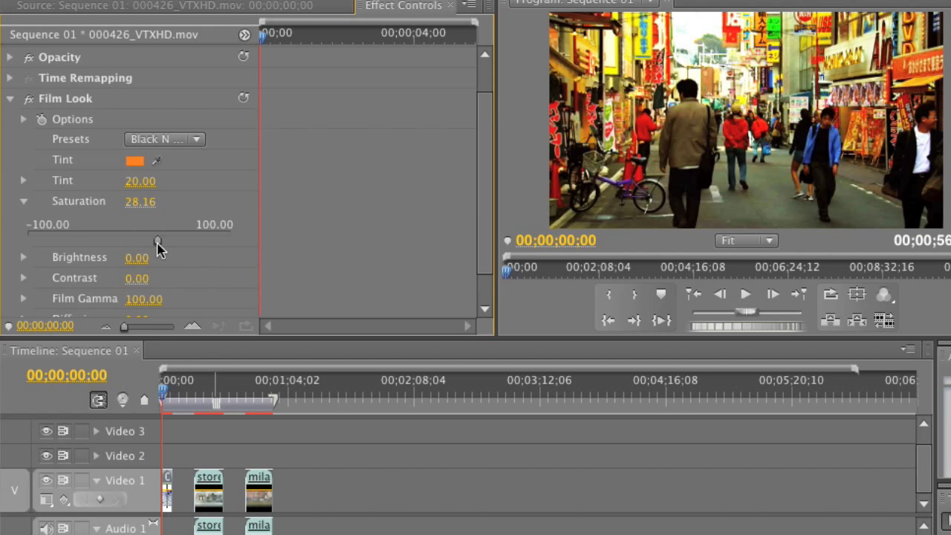
drag(158, 249, 87, 245)
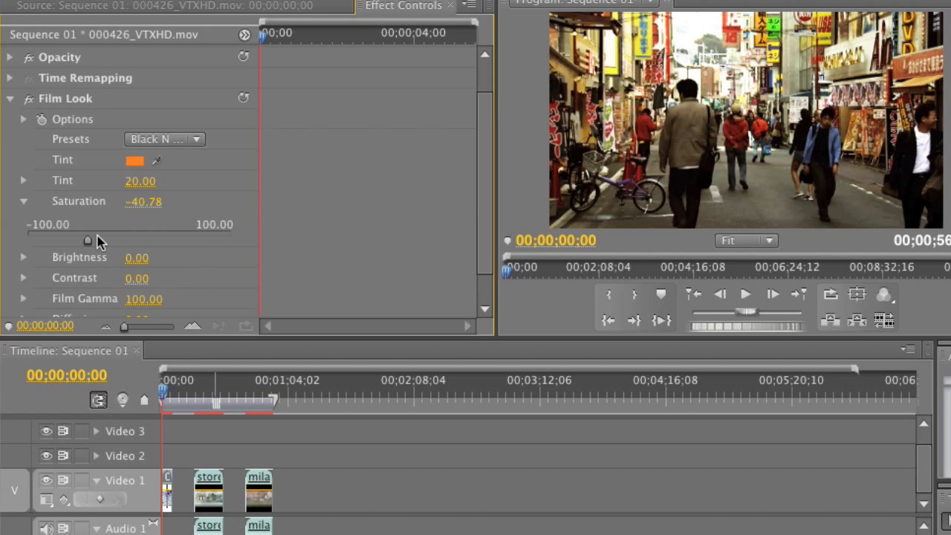
click(23, 203)
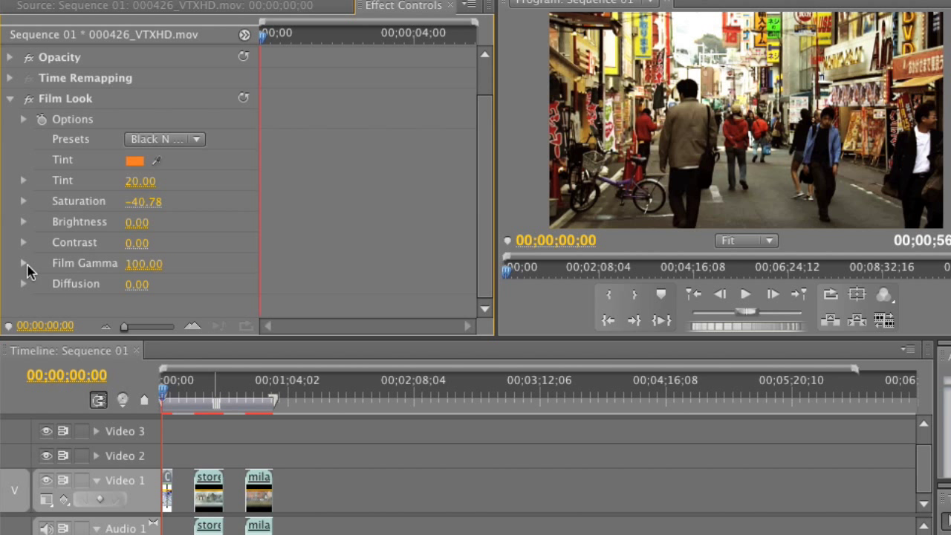
Step: Lower the Film Look effect's Film Gamma to 70.39 with its slider
click(24, 265)
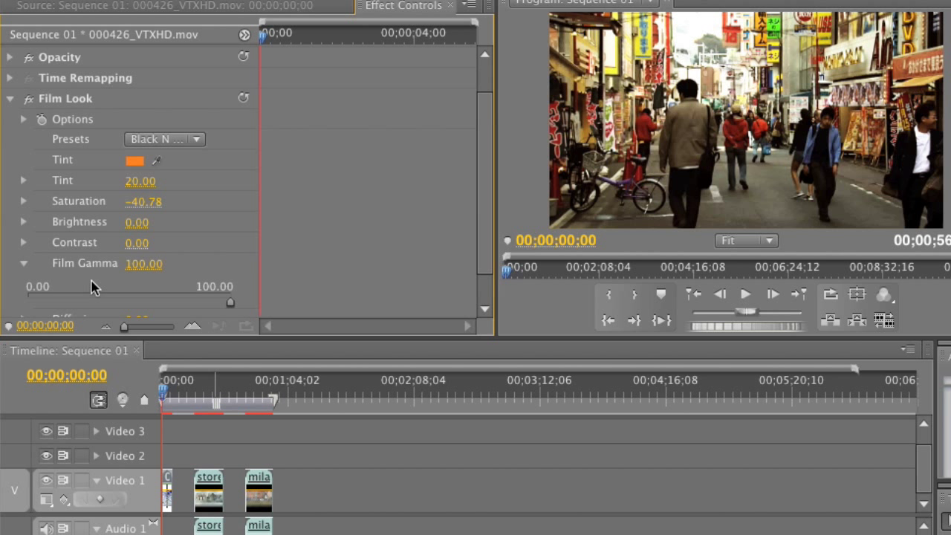
drag(231, 303, 170, 303)
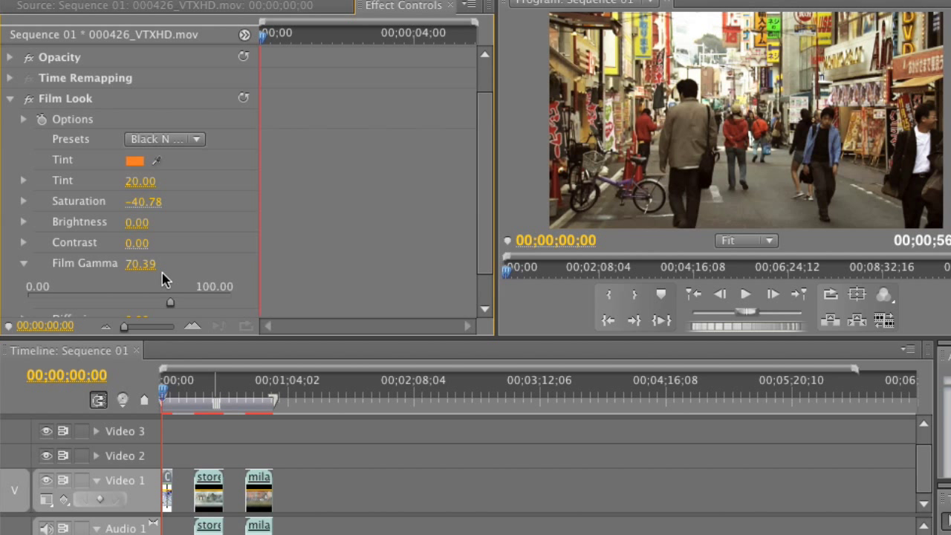
click(23, 263)
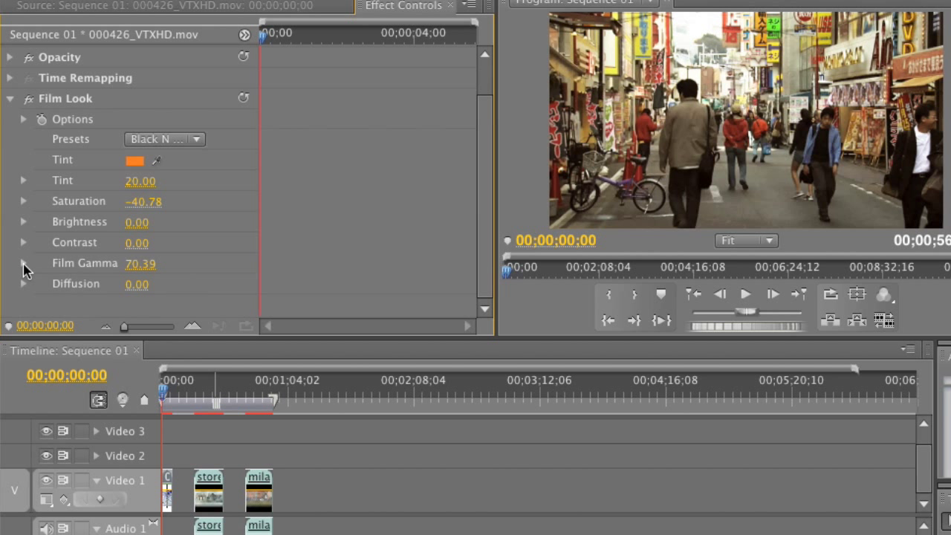
Step: Try Diffusion values up to 100 on the Film Look effect with its slider, and settle on 10.19
click(23, 284)
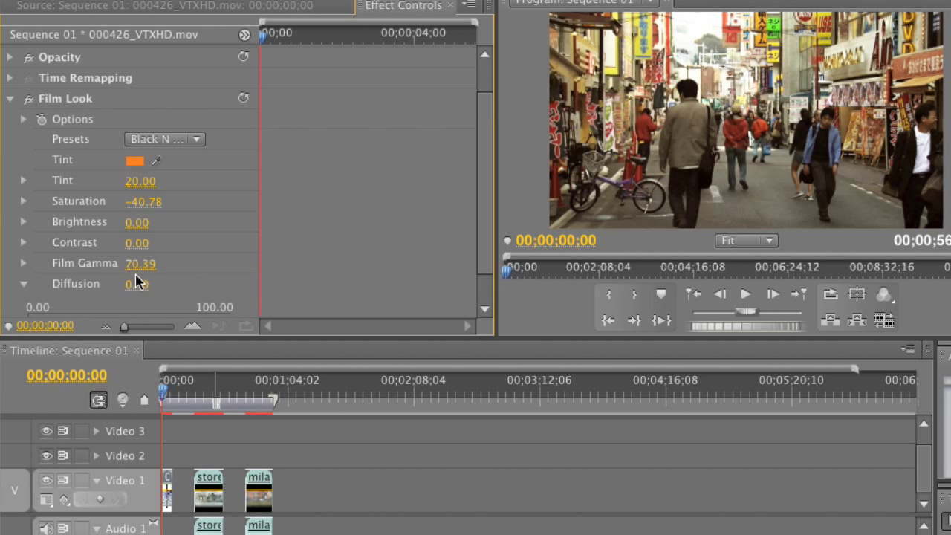
scroll(136, 282, down, 2)
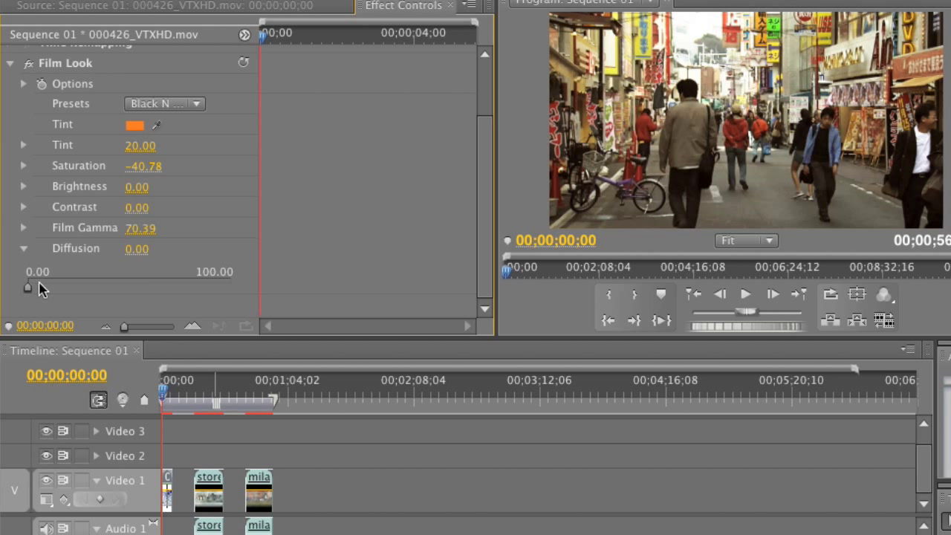
drag(29, 289, 197, 295)
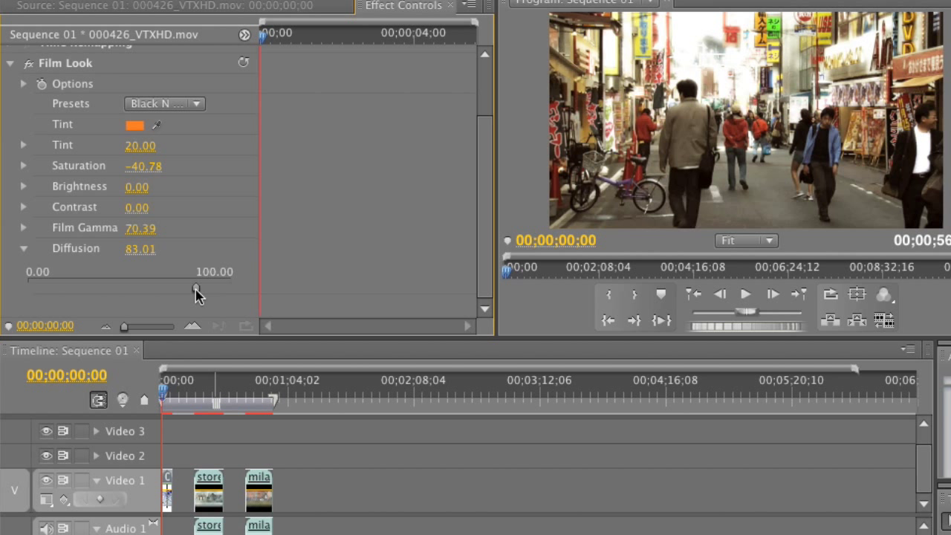
drag(197, 295, 242, 297)
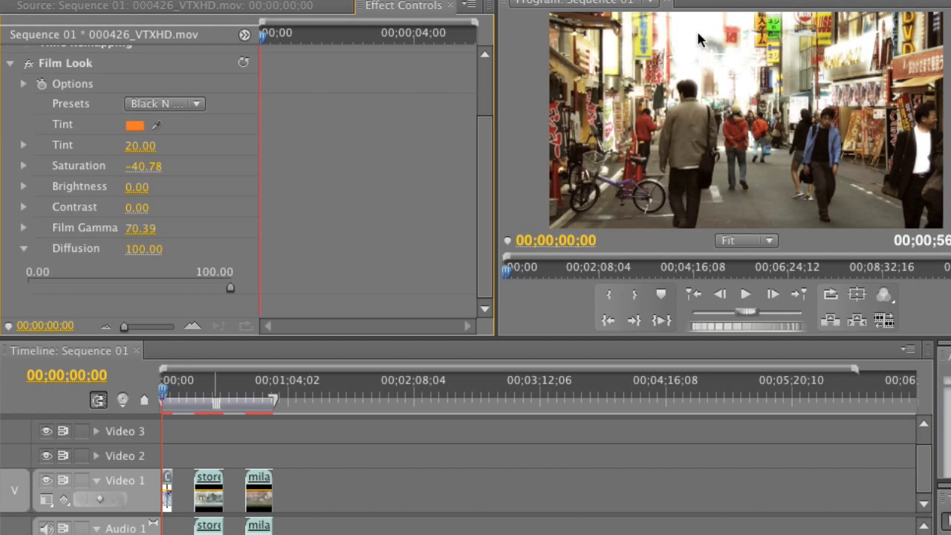
drag(231, 290, 47, 292)
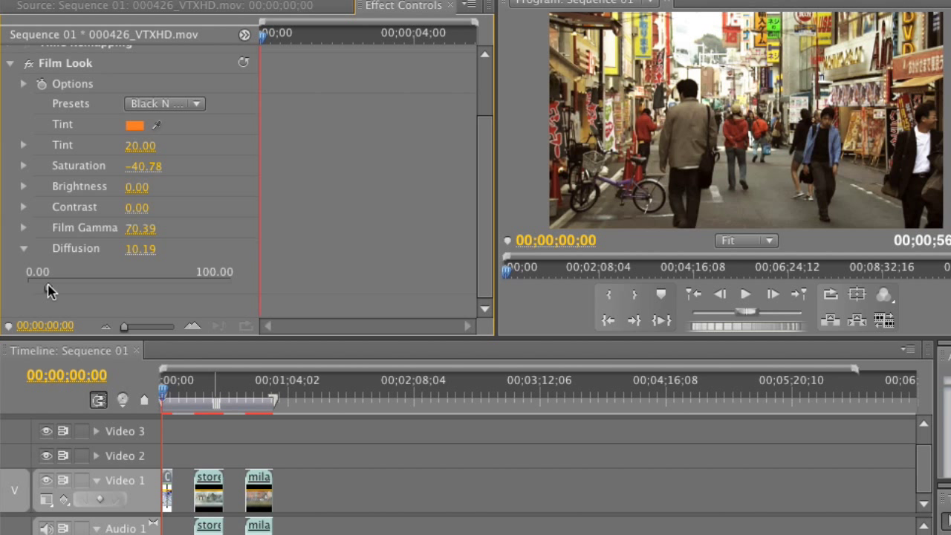
click(24, 249)
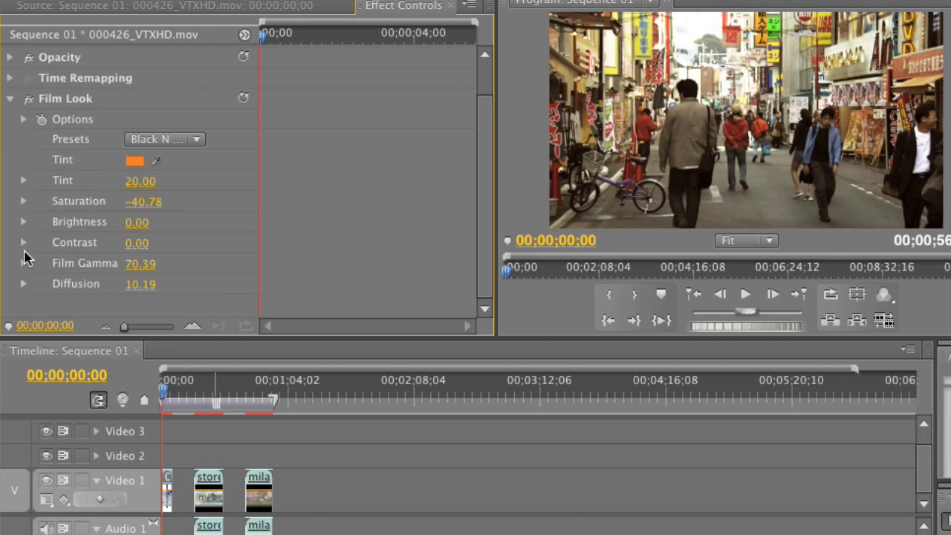
Step: Raise the Film Look effect's Brightness to 15.53 and increase its Contrast with the sliders
click(23, 221)
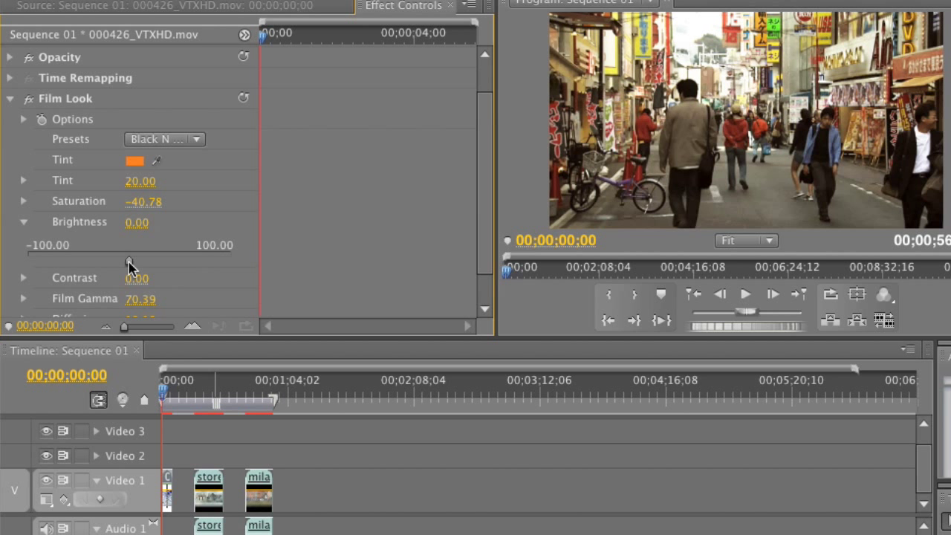
mouse_move(129, 268)
mouse_down()
mouse_move(214, 270)
mouse_move(63, 269)
mouse_move(145, 268)
mouse_up()
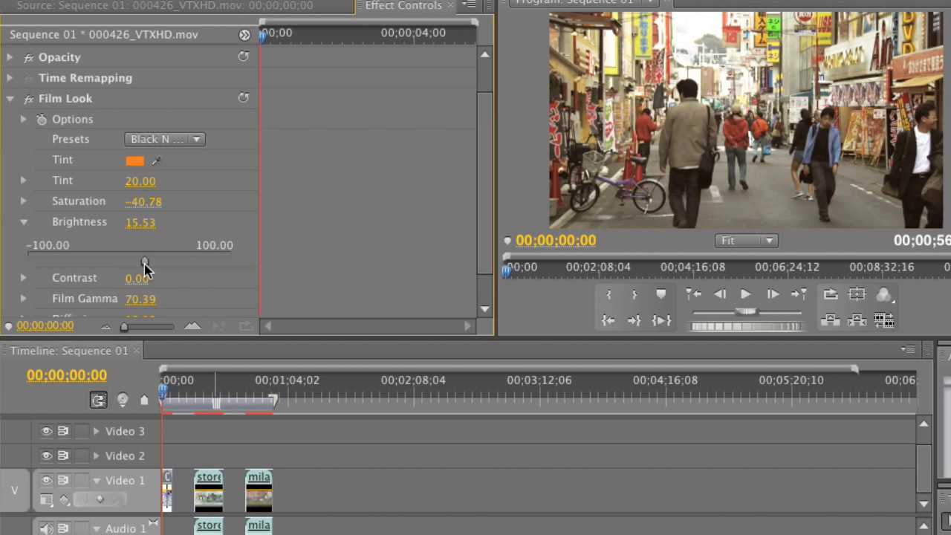
click(24, 222)
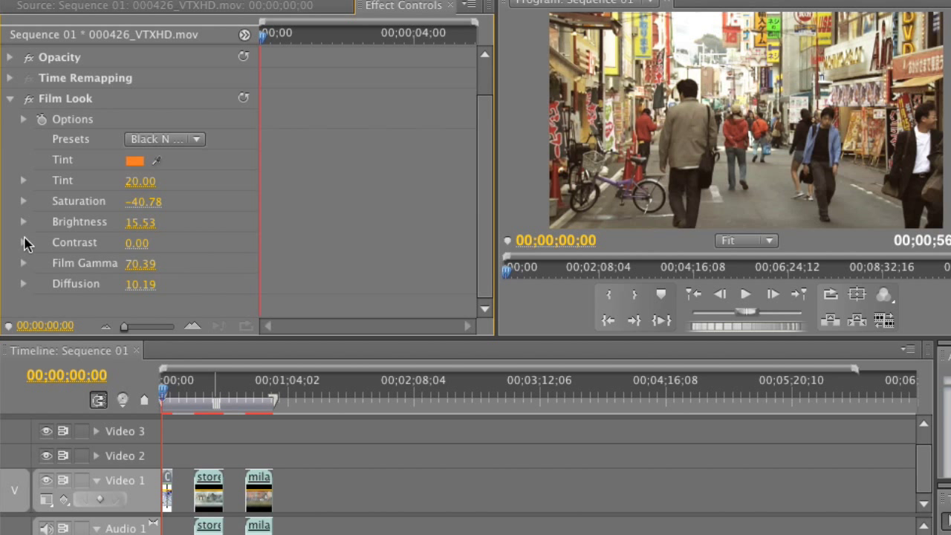
click(23, 243)
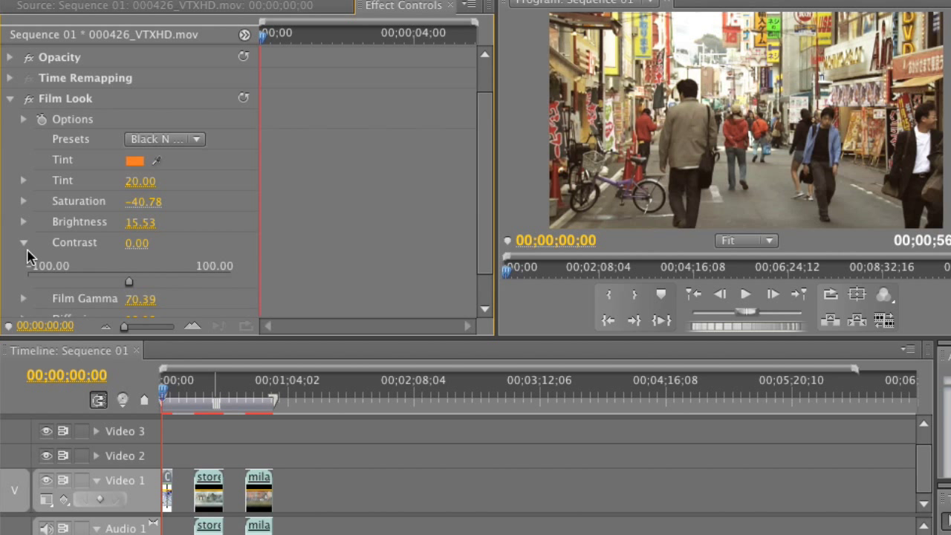
drag(129, 285, 151, 284)
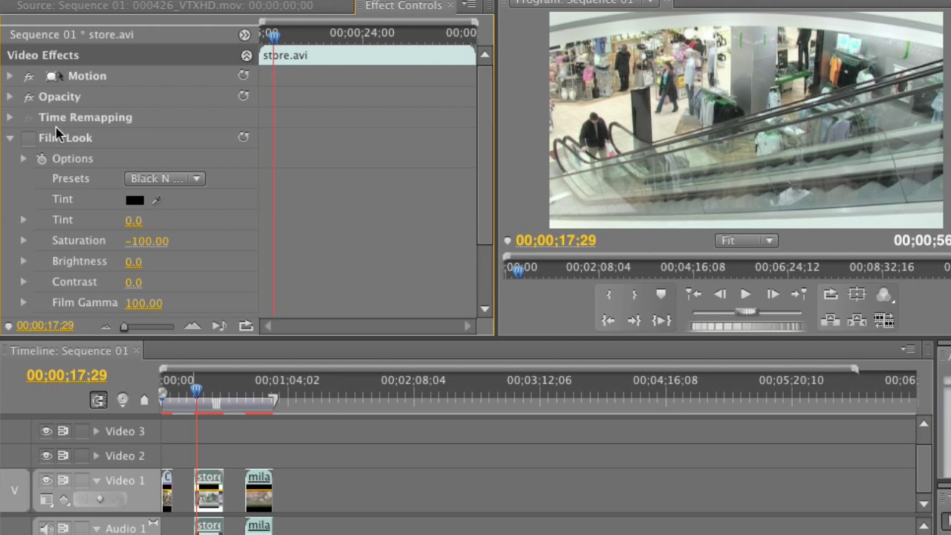
Step: Enable the Film Look effect on the store.avi clip and set its Tint colour to RGB 255, 128, 255
click(29, 138)
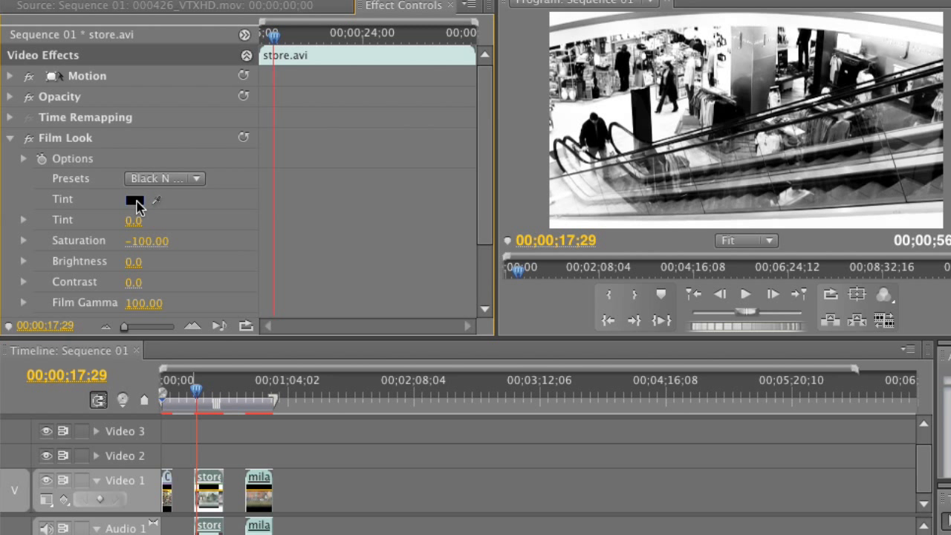
click(135, 201)
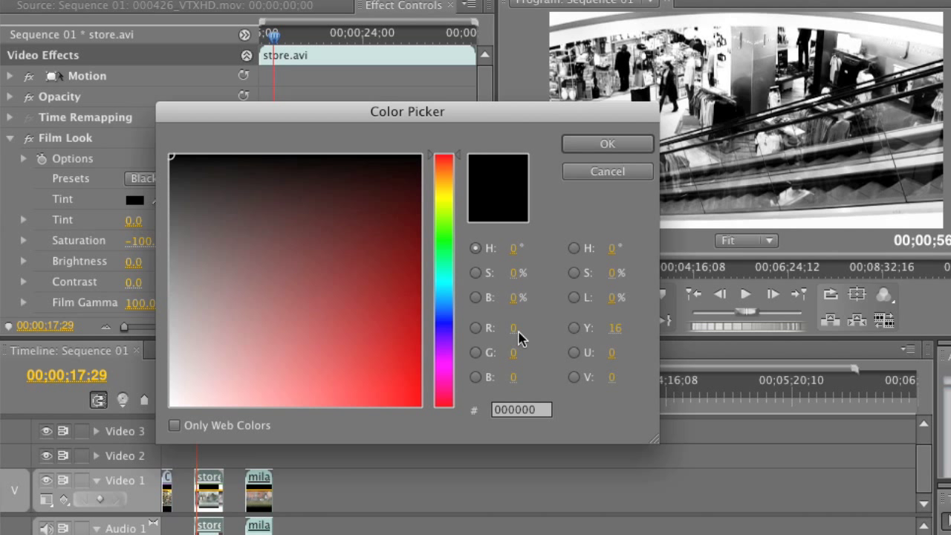
click(515, 329)
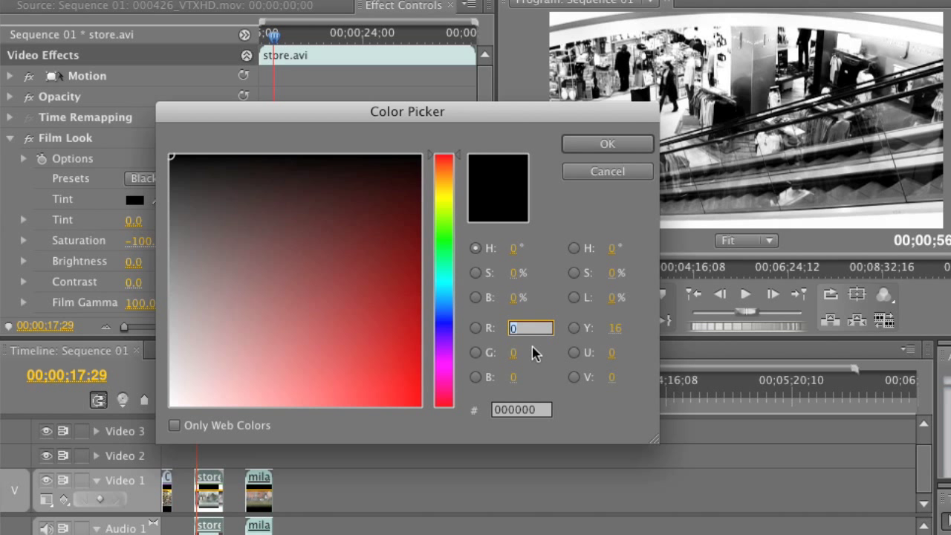
text(255)
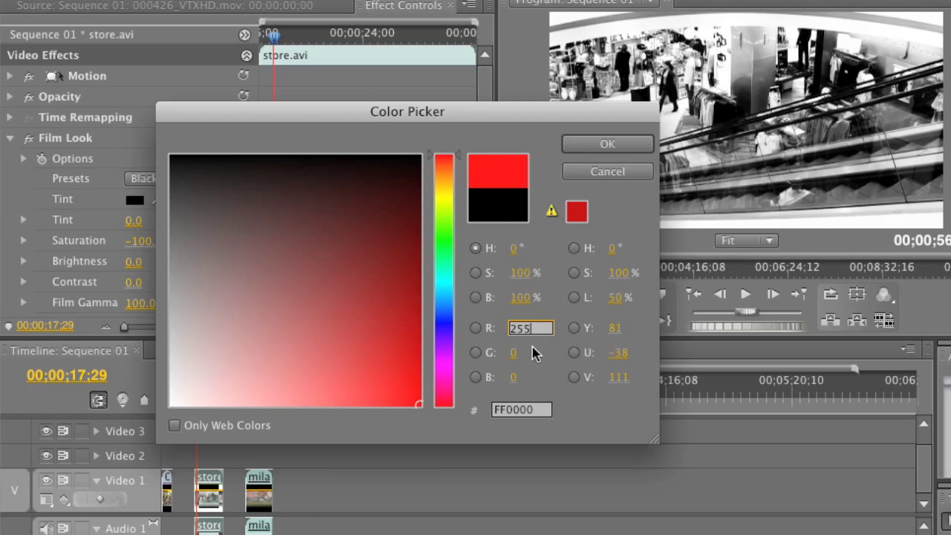
click(513, 354)
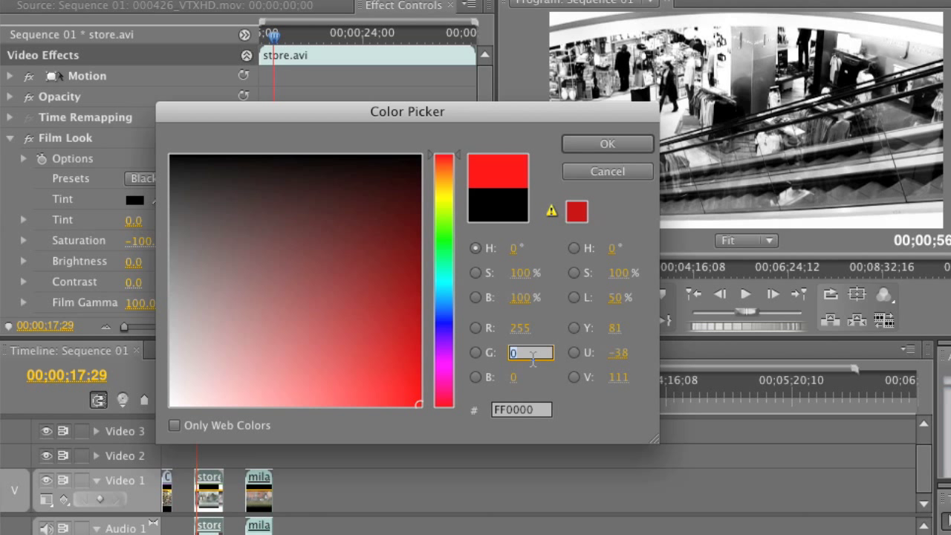
text(128)
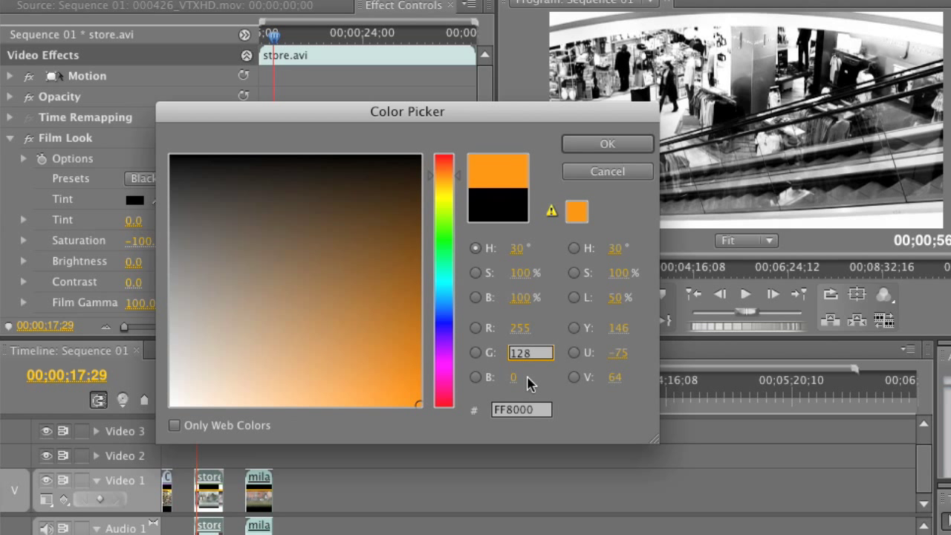
click(514, 379)
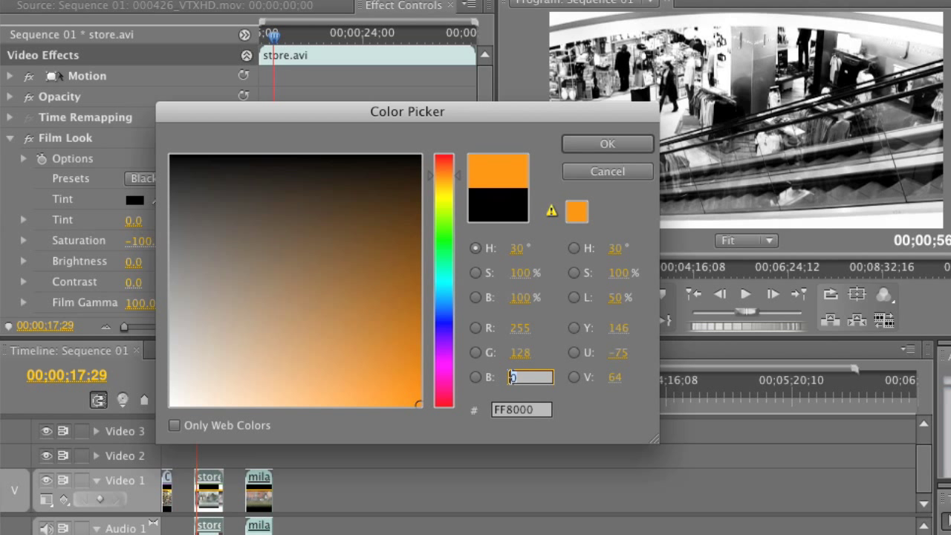
text(255)
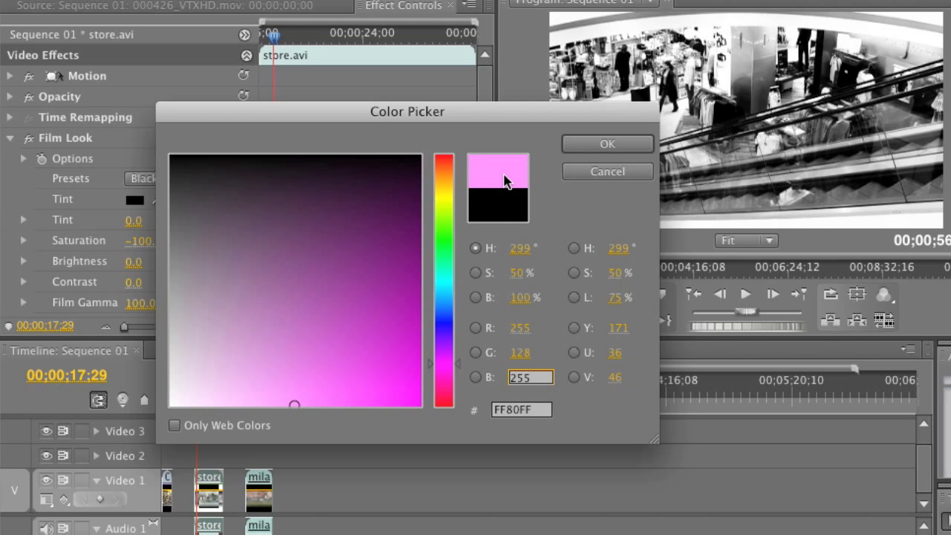
click(601, 148)
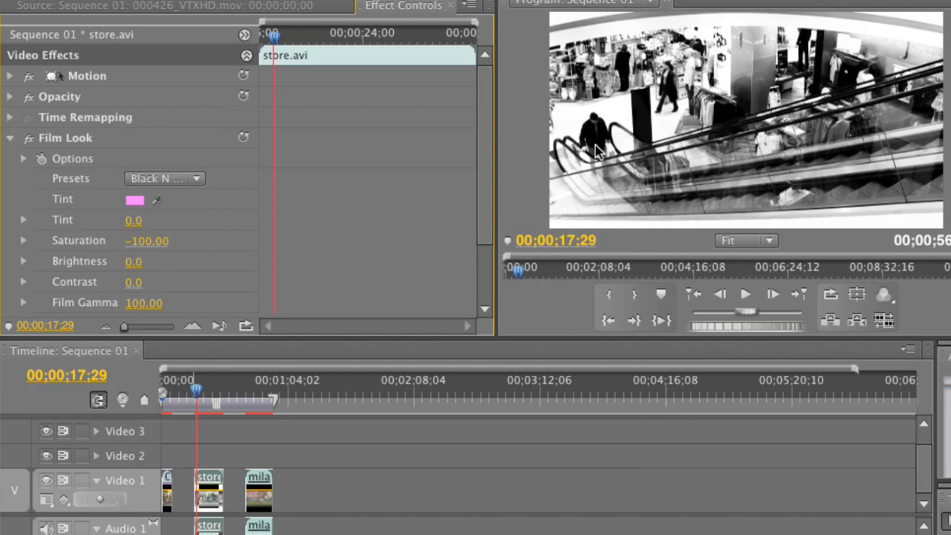
Step: Set the Film Look effect's Tint amount to 40 and its Saturation to -60 on the store.avi clip
click(133, 223)
text(40)
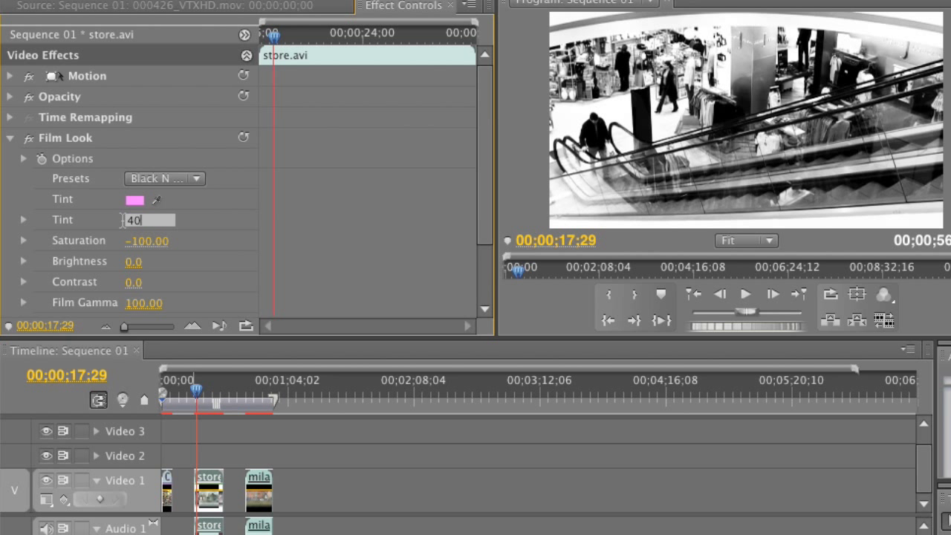
key(Return)
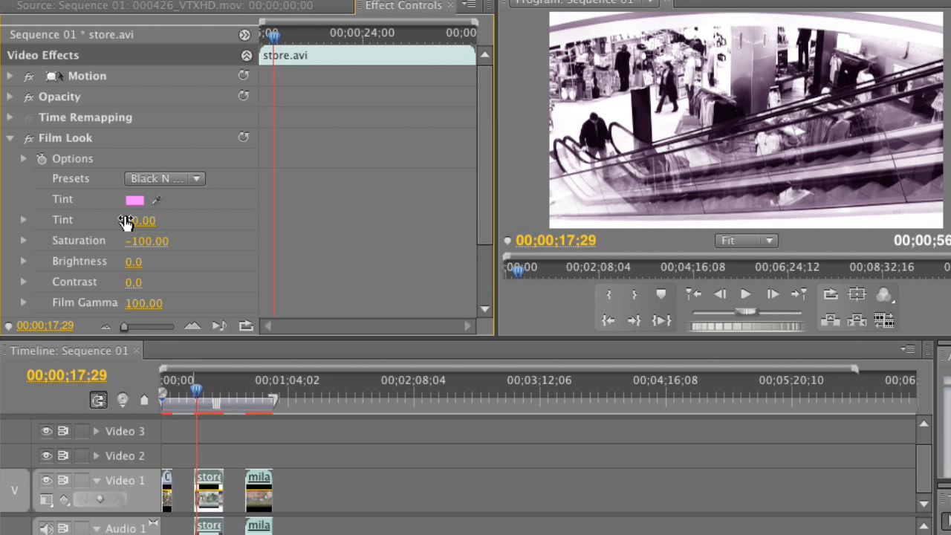
click(150, 241)
text(-60)
key(Return)
Step: Set the Film Look effect's Film Gamma to 15 and its Diffusion to 50 on the store.avi clip
scroll(197, 283, down, 2)
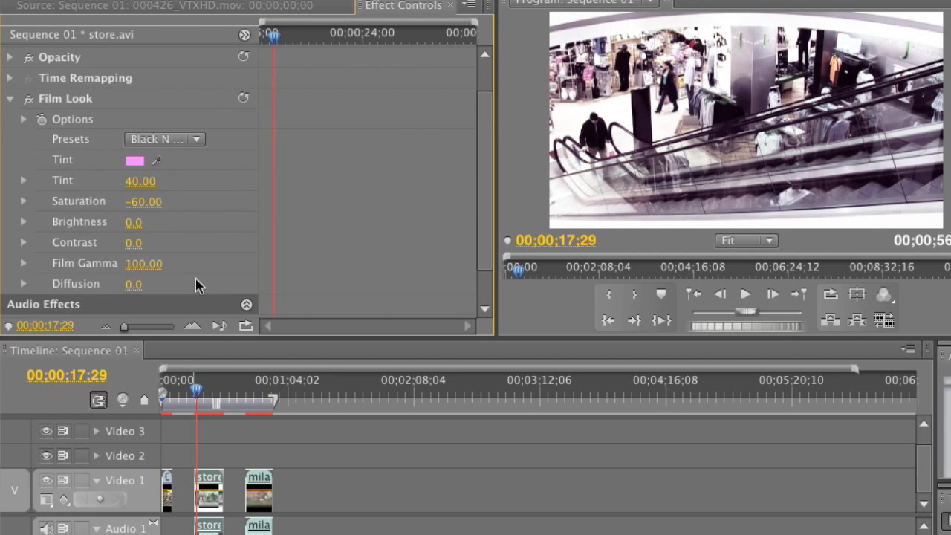
click(138, 267)
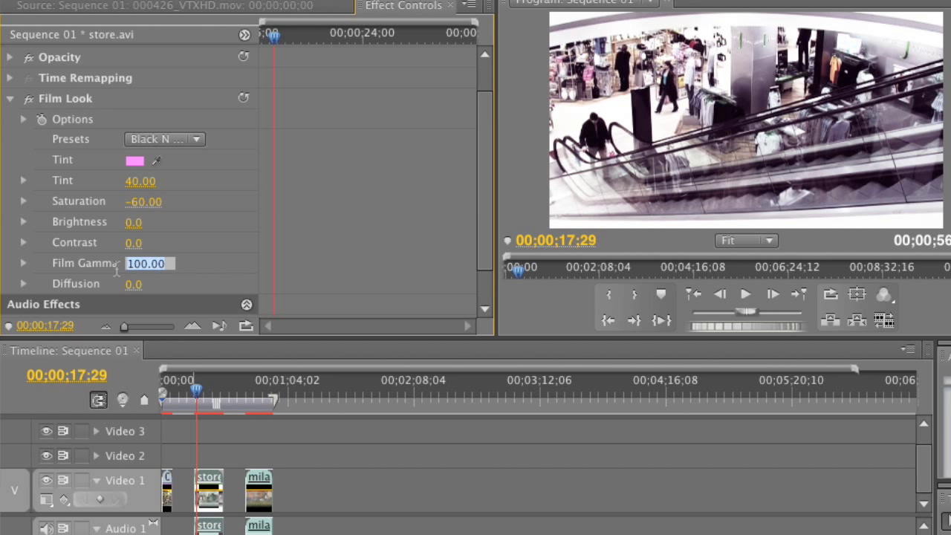
text(15)
key(Return)
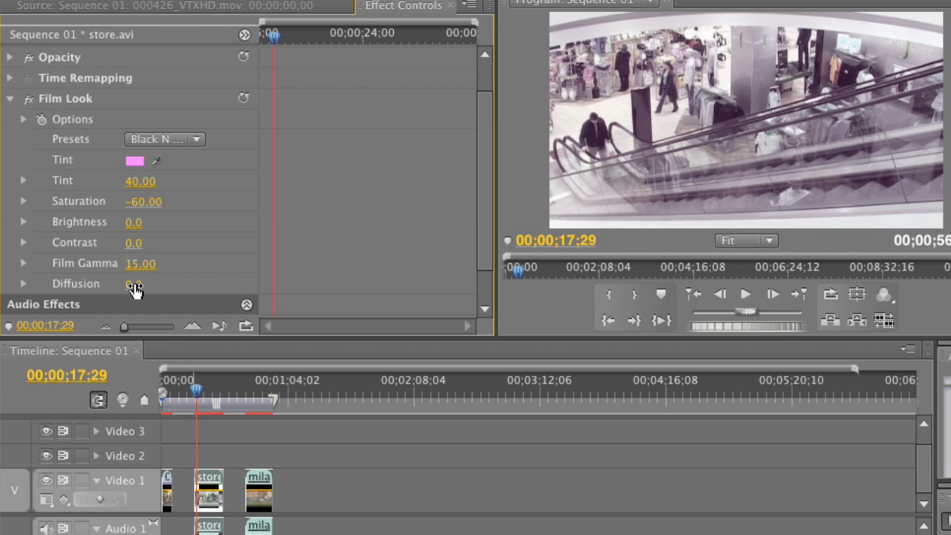
click(133, 287)
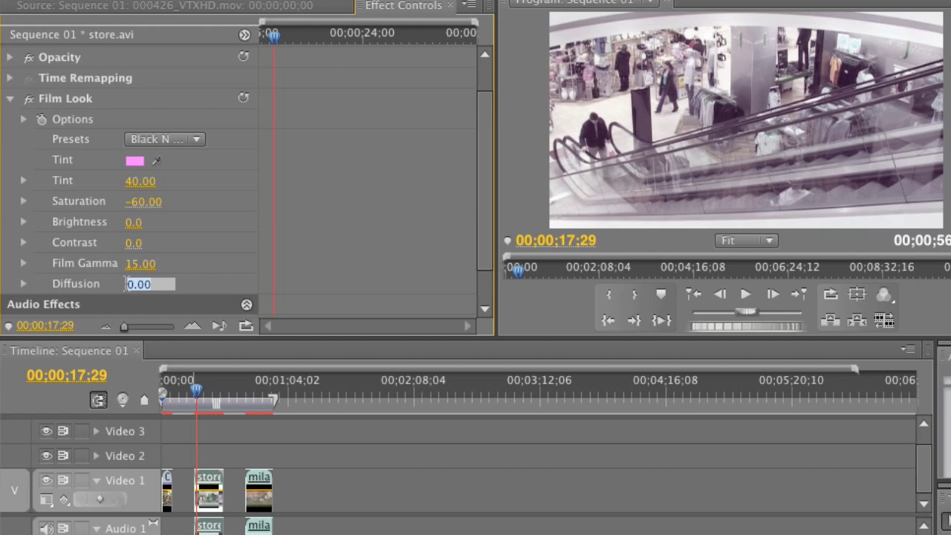
text(60)
key(Return)
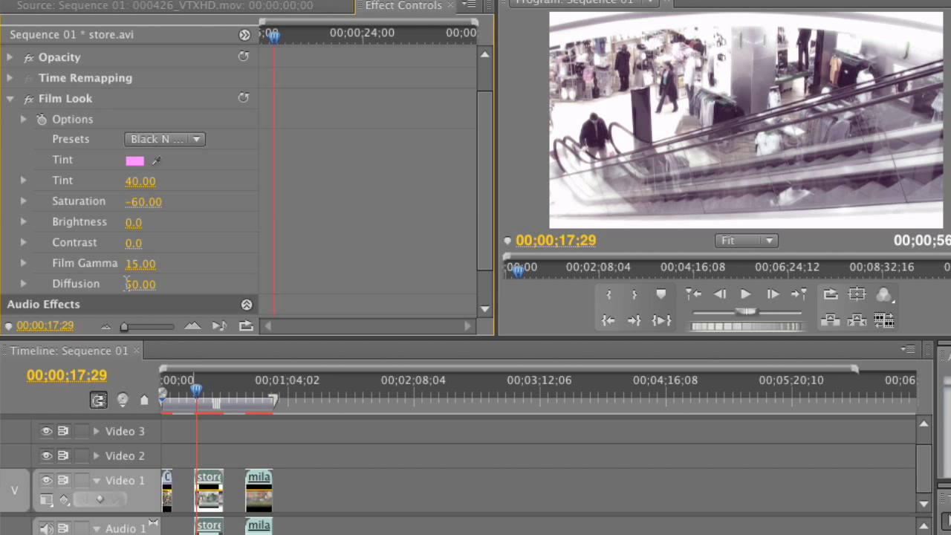
Step: Set the Film Look effect's Contrast to 45 and its Brightness to -5 on the store.avi clip
drag(126, 283, 134, 248)
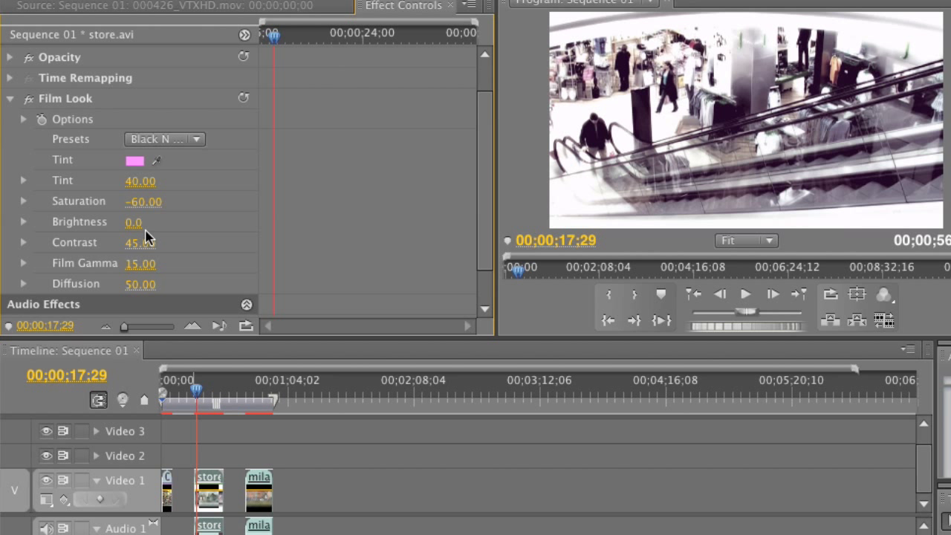
click(138, 222)
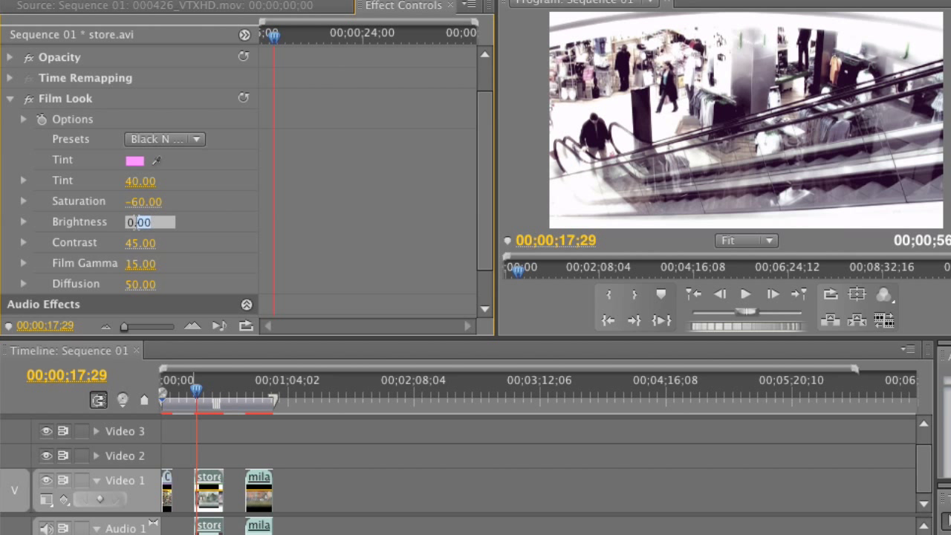
text(-5)
key(Return)
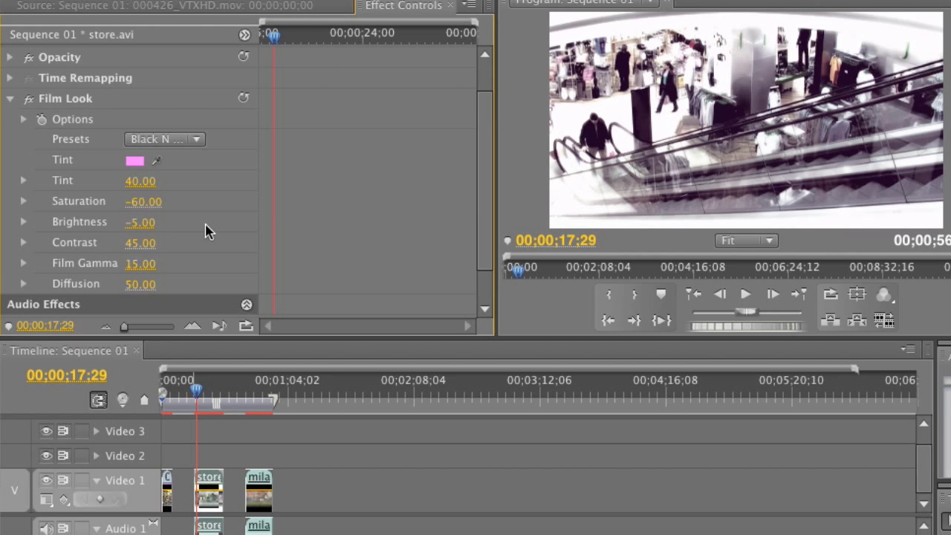
Step: Play the store.avi clip in the sequence to preview its Film Look styling, and stop playback
key(space)
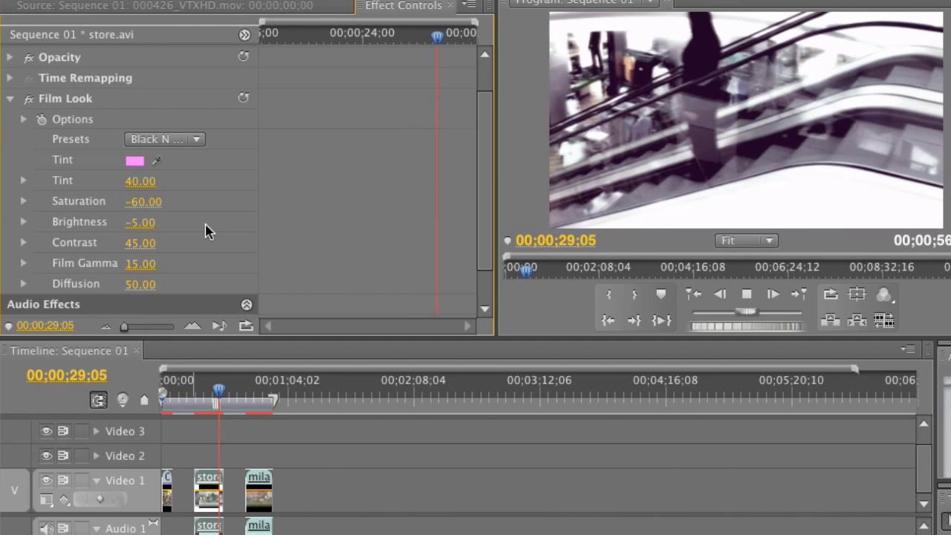
key(space)
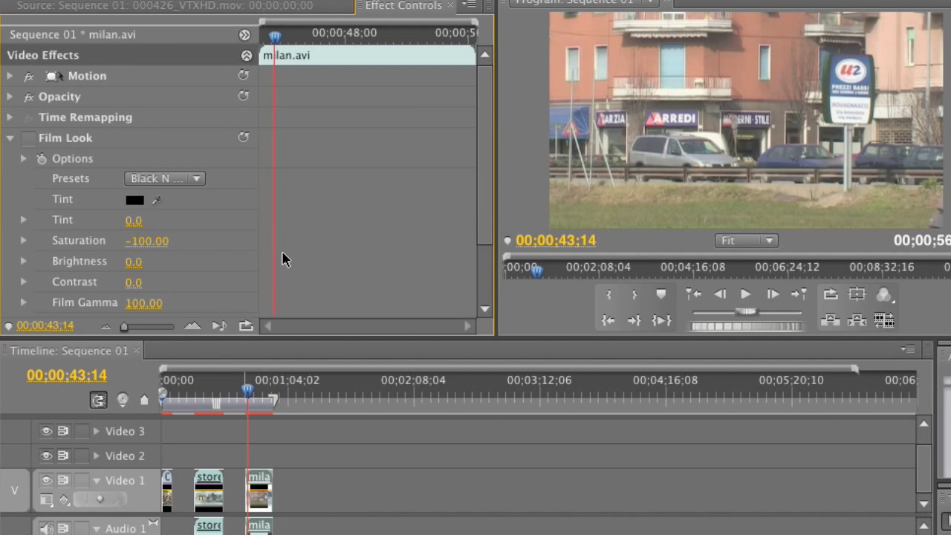
Step: Move the playhead to 00;00;44;29 in the milan.avi clip and enable its Film Look effect
click(248, 394)
mouse_move(247, 394)
mouse_down()
mouse_move(268, 396)
mouse_move(250, 395)
mouse_up()
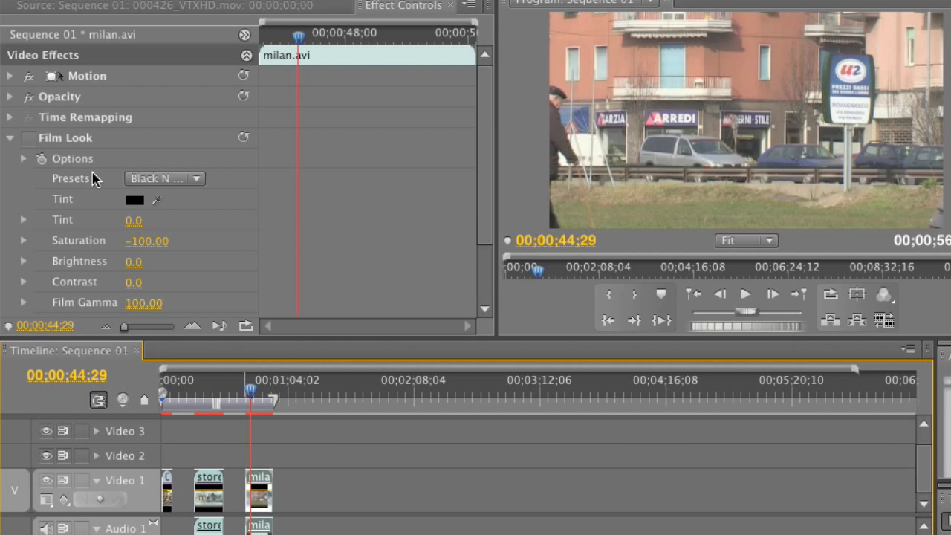
click(29, 139)
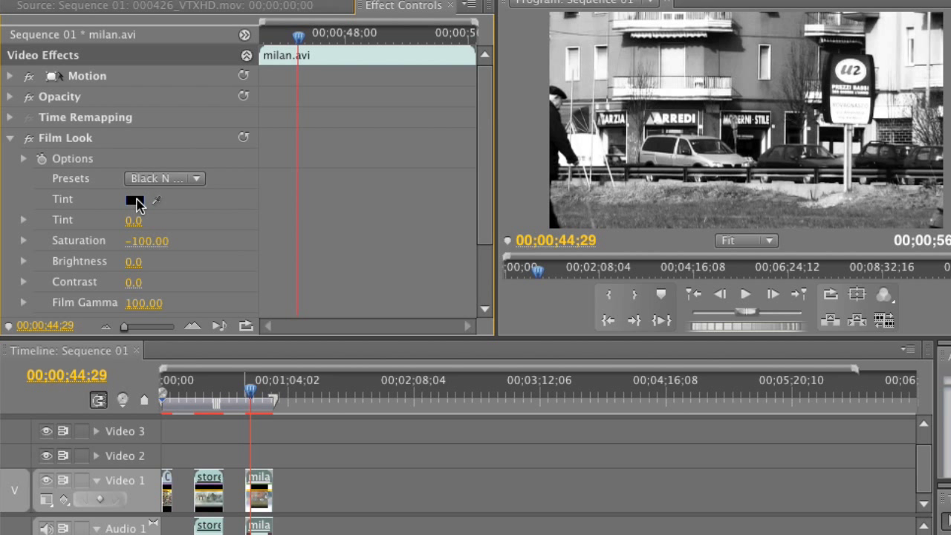
Step: Set the Film Look effect's tint colour to blue with G 128 and B 192, and its Tint amount to 100
click(135, 201)
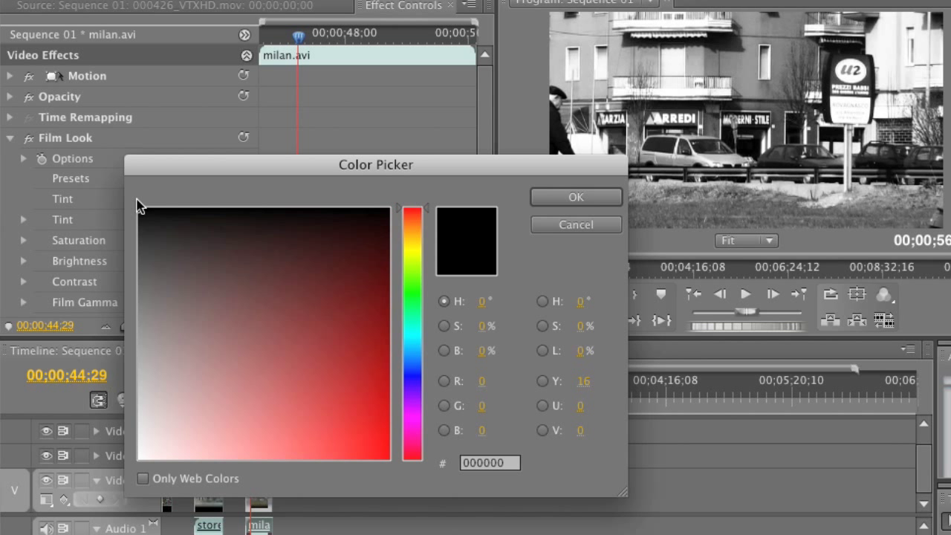
click(481, 406)
text(128)
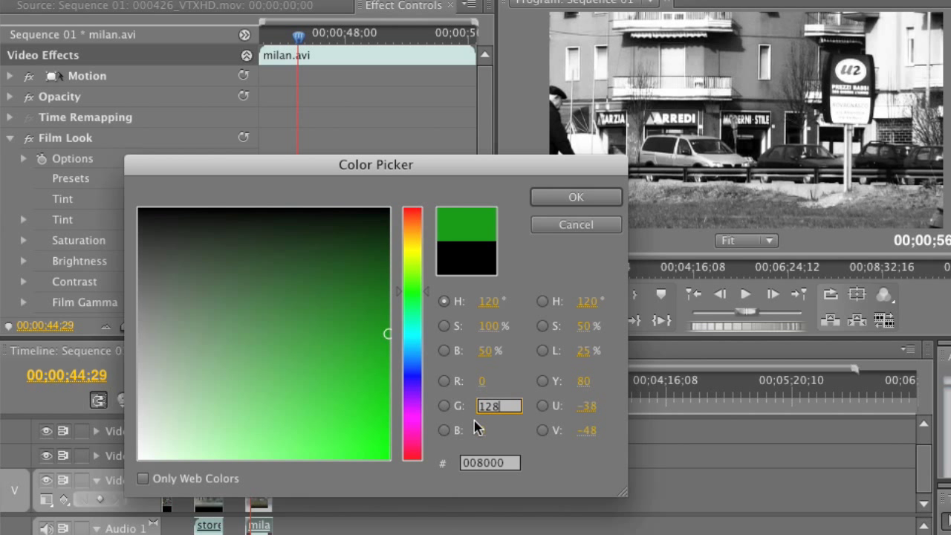
click(484, 431)
text(192)
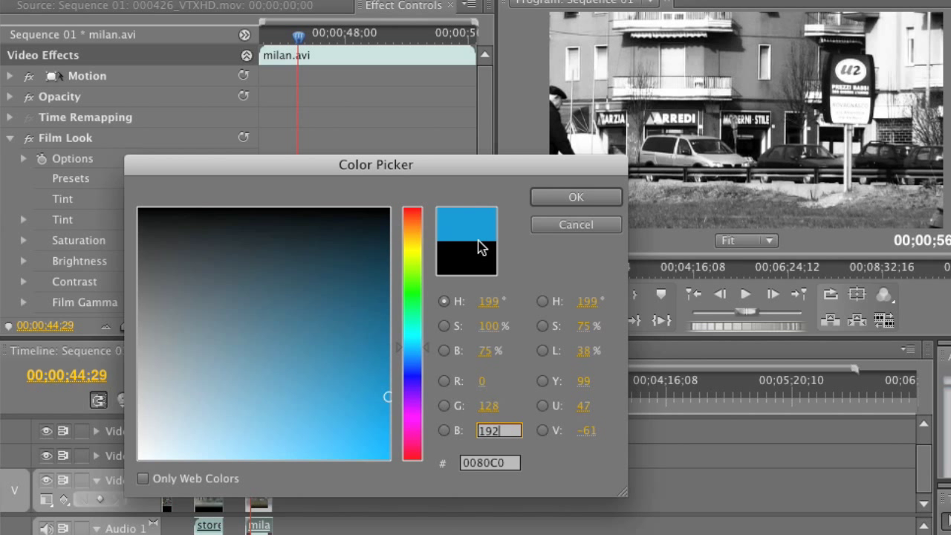
click(576, 197)
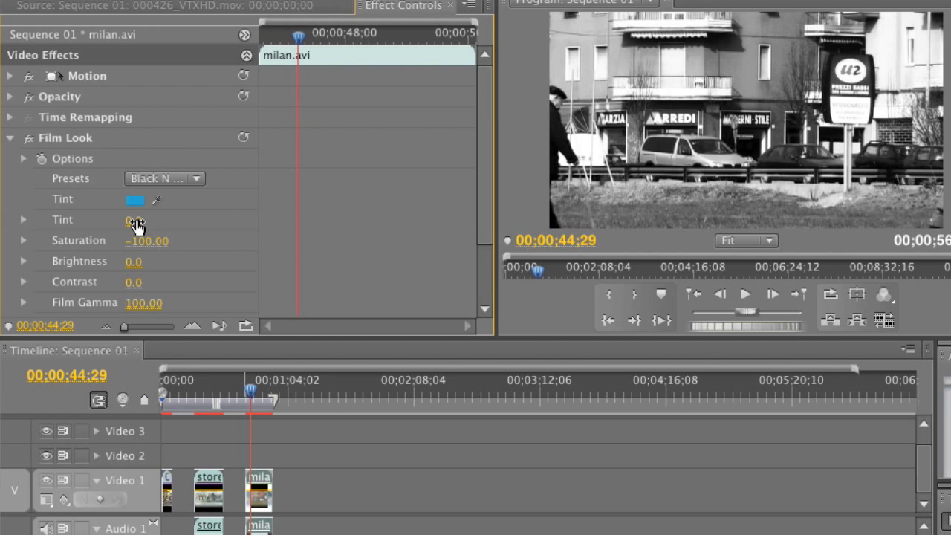
drag(130, 229, 128, 226)
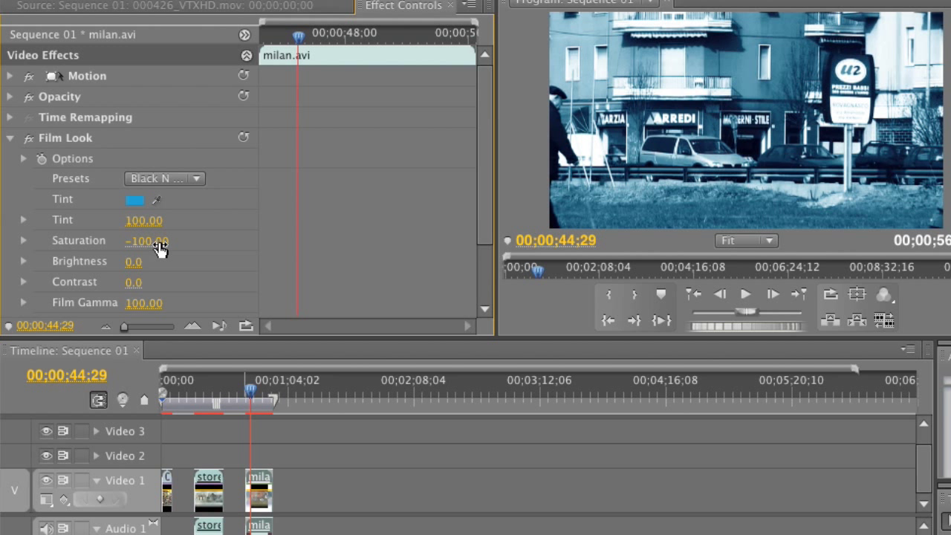
Step: Set the Film Look effect's Film Gamma to 40 and its Contrast to 50 on the milan.avi clip
scroll(159, 250, down, 2)
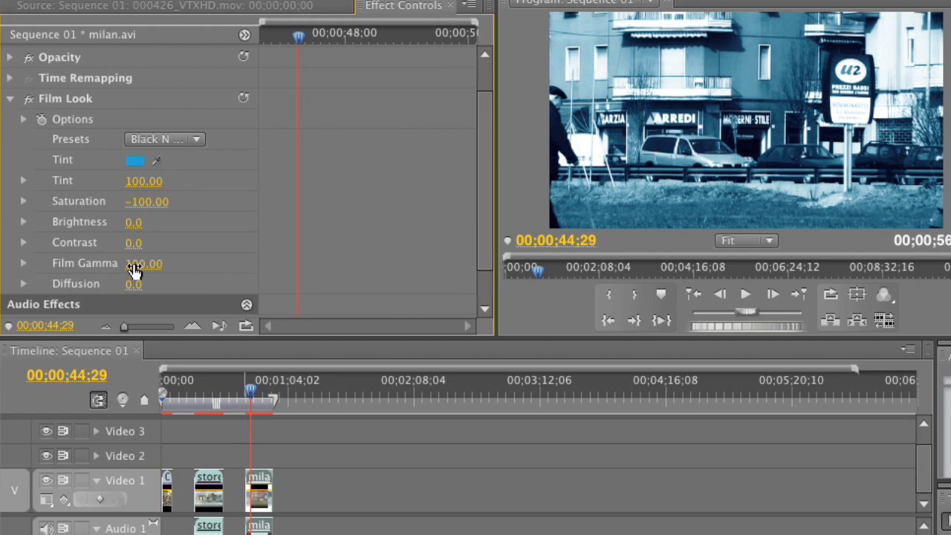
click(135, 271)
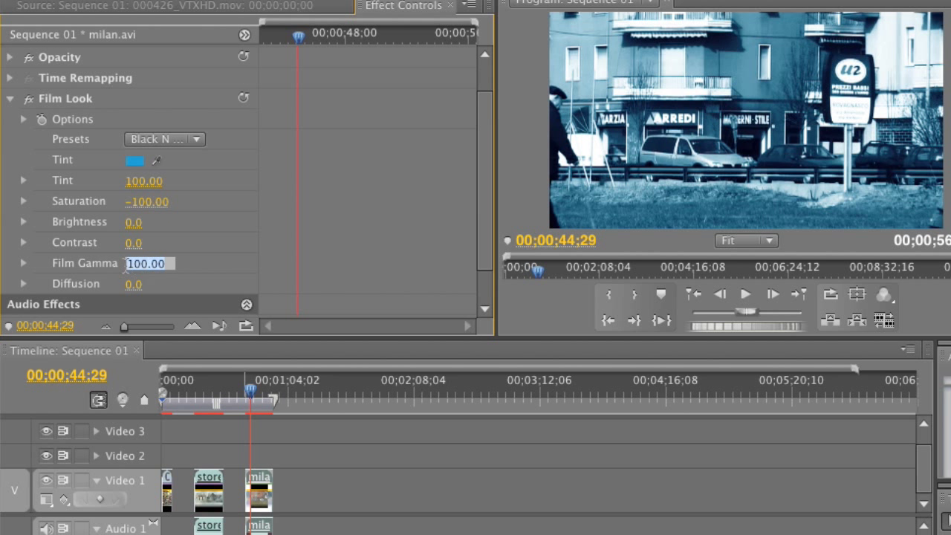
text(40)
key(Return)
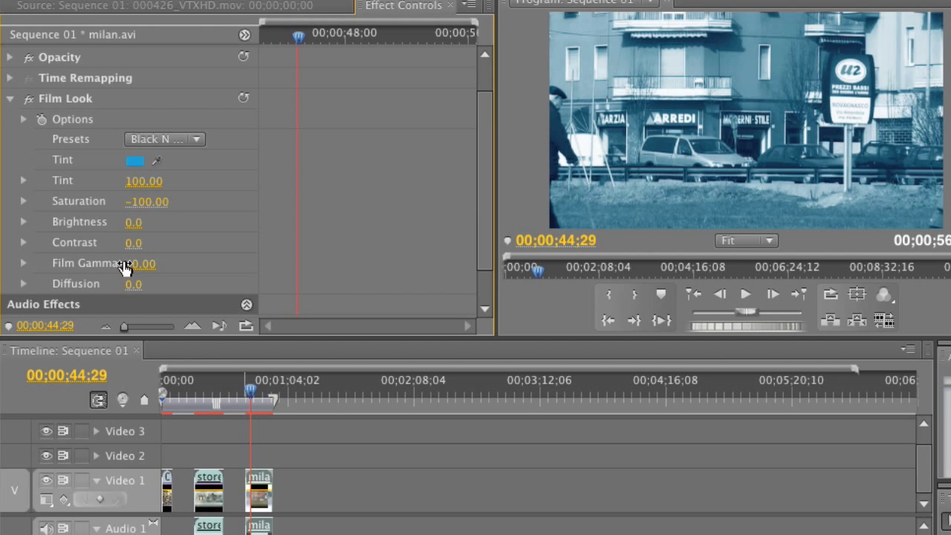
click(151, 243)
drag(152, 243, 113, 243)
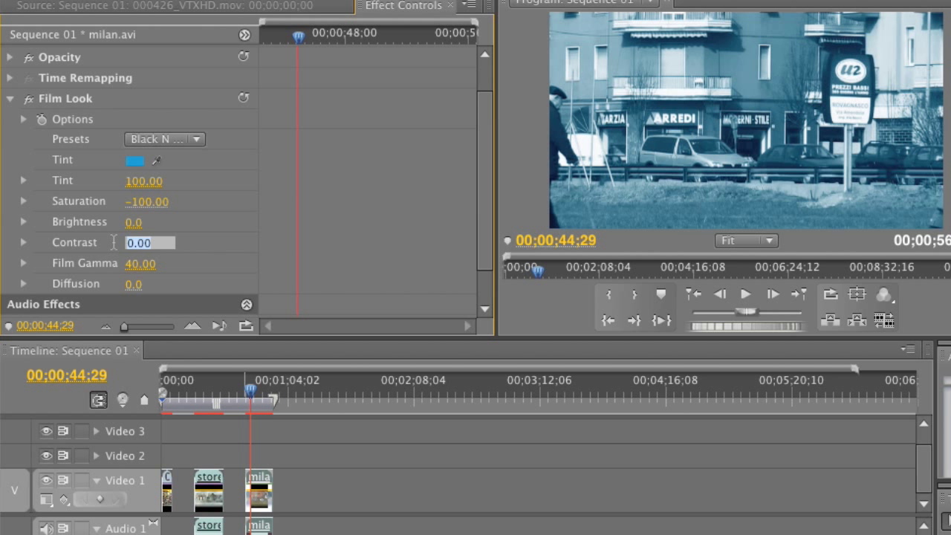
text(50)
key(Return)
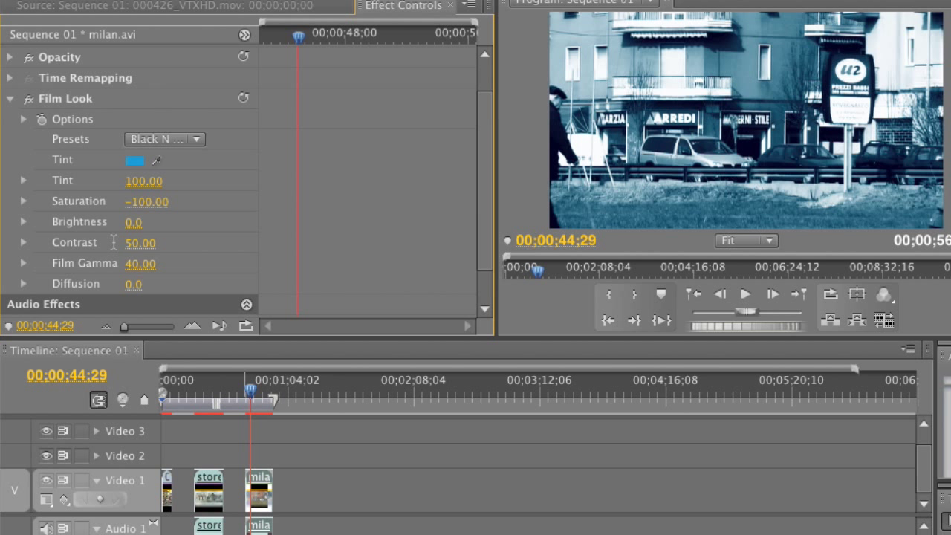
Step: Move the playhead to 00;00;48;29 in the milan.avi clip and set the Film Look effect's Brightness to 10
click(252, 394)
drag(253, 394, 257, 394)
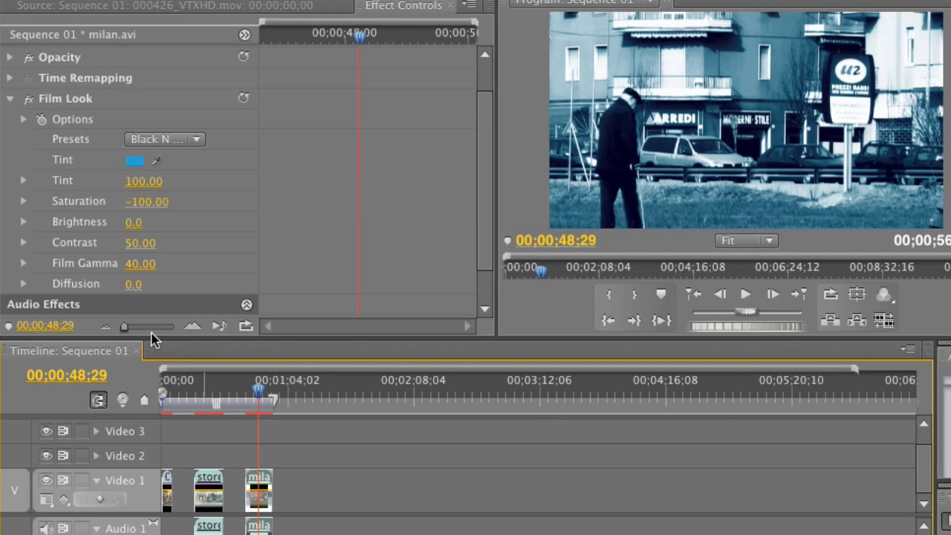
click(131, 224)
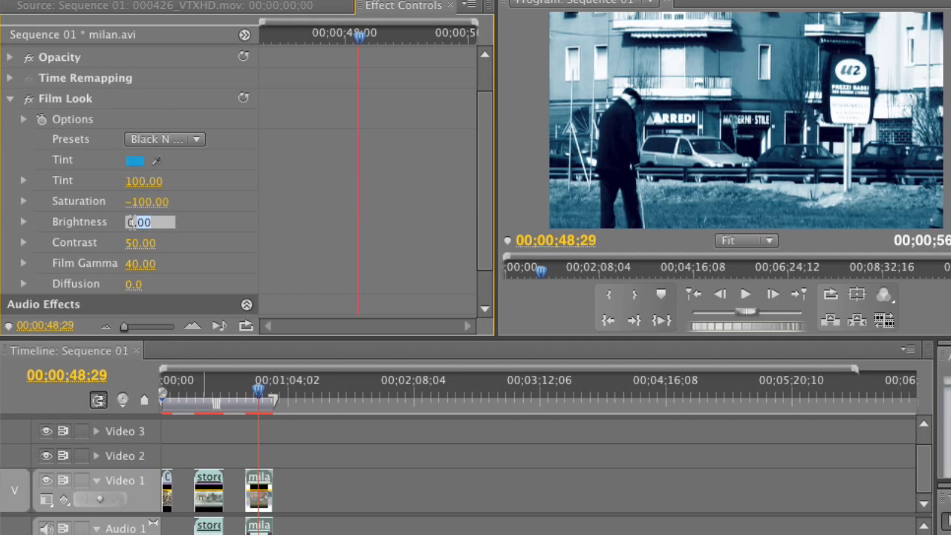
text(10)
key(Return)
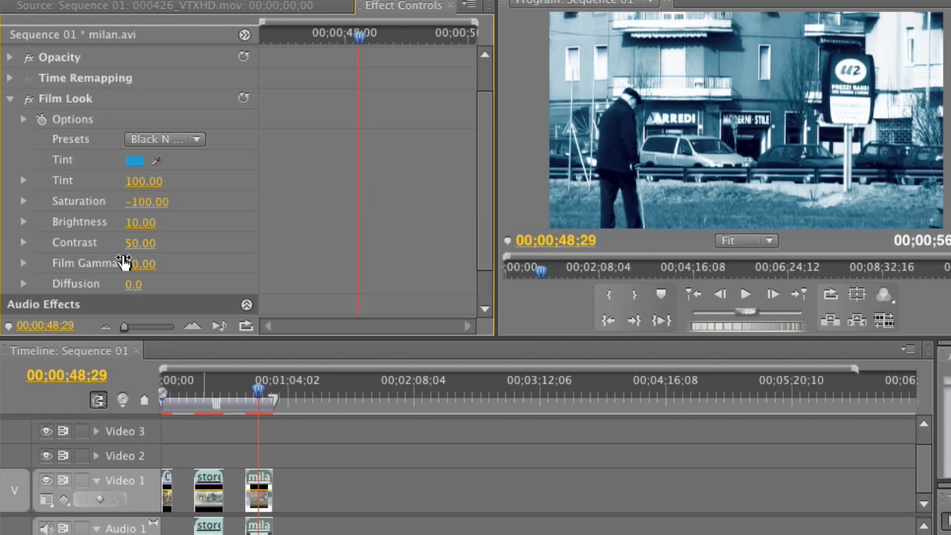
Step: Set the Film Look effect's Diffusion to 50 and return the playhead to the start of the milan.avi clip
click(133, 284)
text(50)
key(Return)
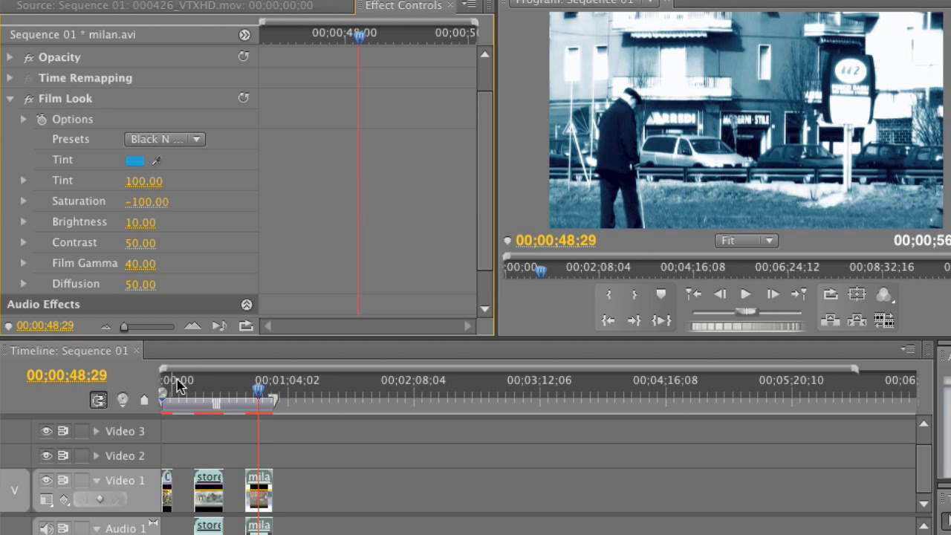
mouse_move(260, 396)
mouse_down()
mouse_move(249, 396)
mouse_move(269, 396)
mouse_move(249, 393)
mouse_up()
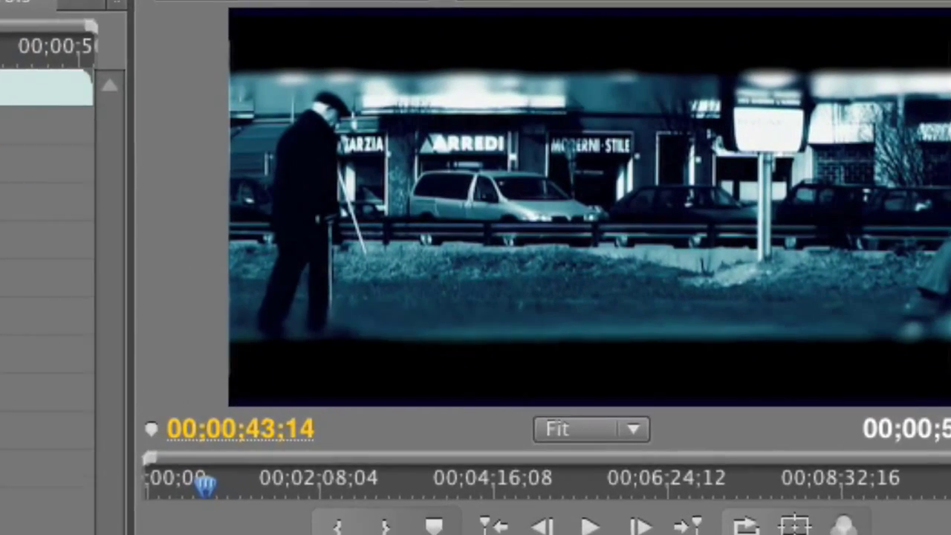